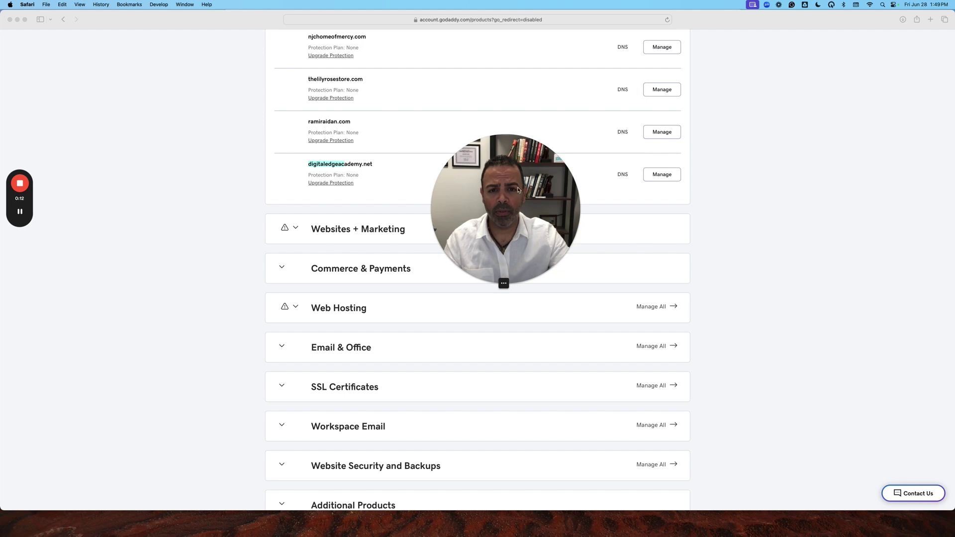
# - Expand GoDaddy's Email & Office section to list the Microsoft 365 Email Essentials subscriptions
pyautogui.moveTo(504, 196); pyautogui.dragTo(826, 327)
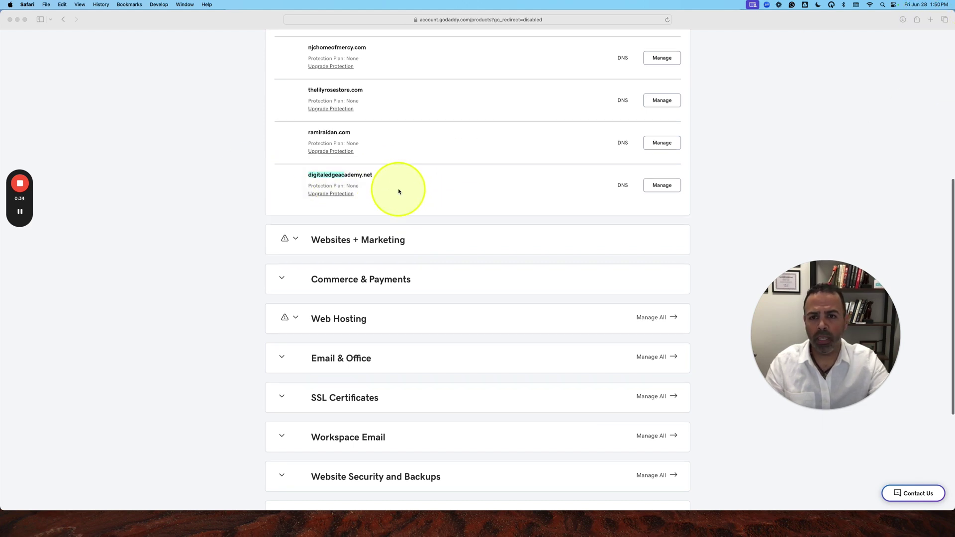
pyautogui.scroll(10, 398, 191)
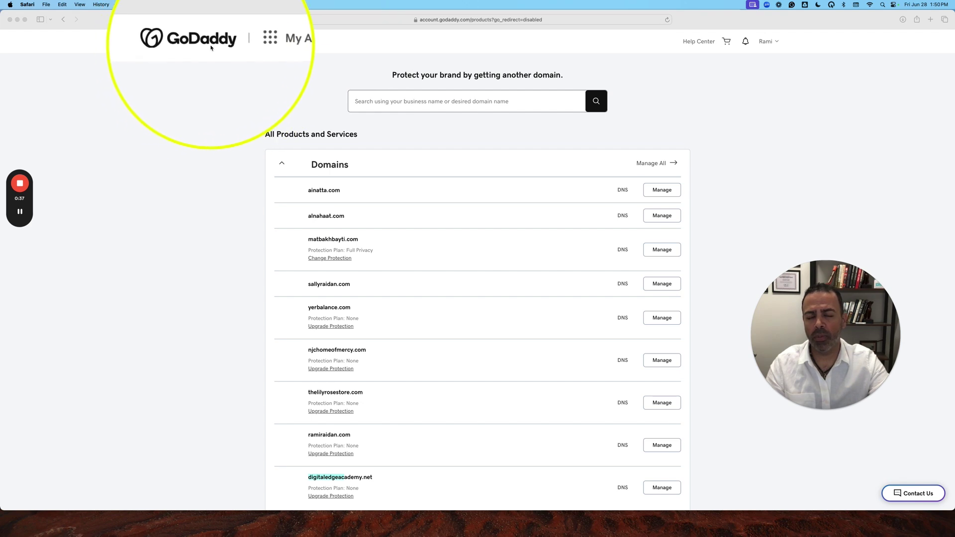
pyautogui.scroll(-5, 373, 143)
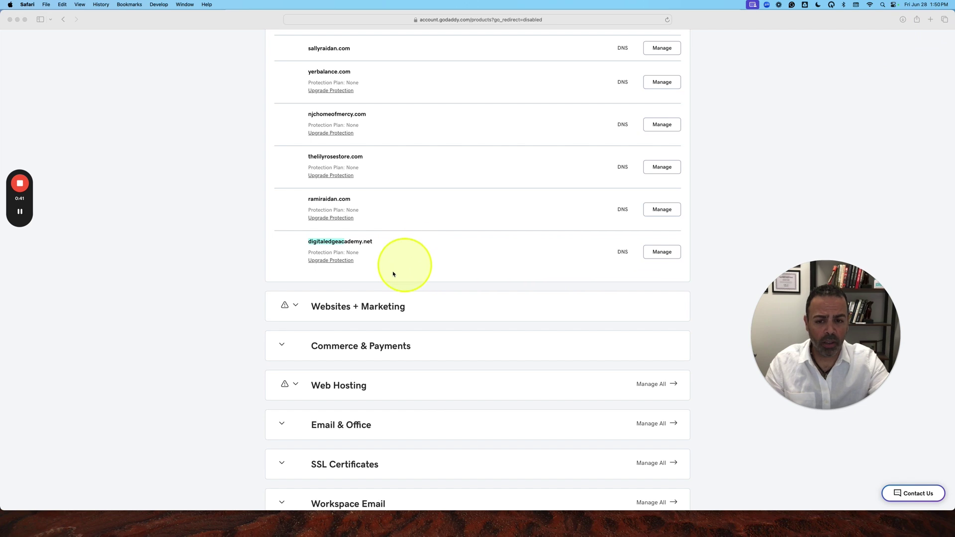
pyautogui.scroll(-1, 479, 323)
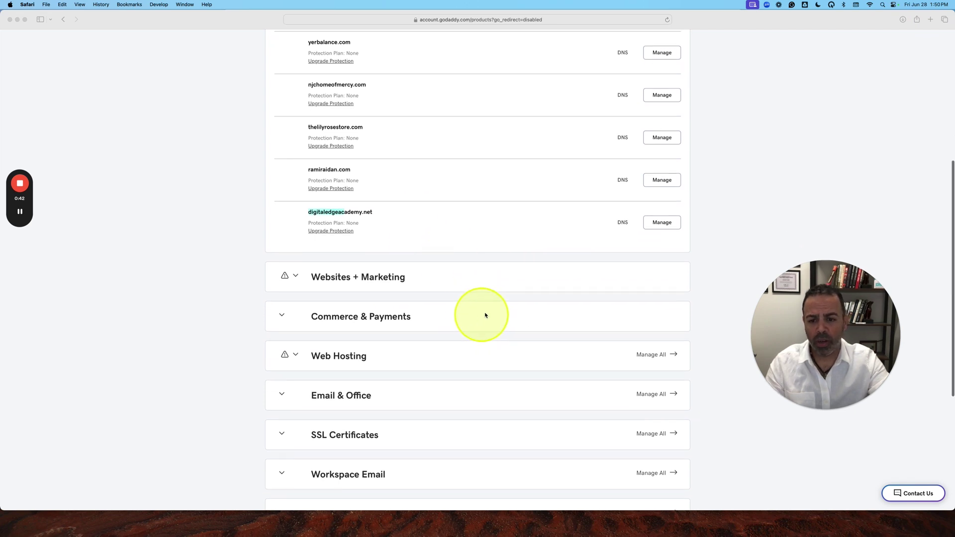
pyautogui.click(282, 397)
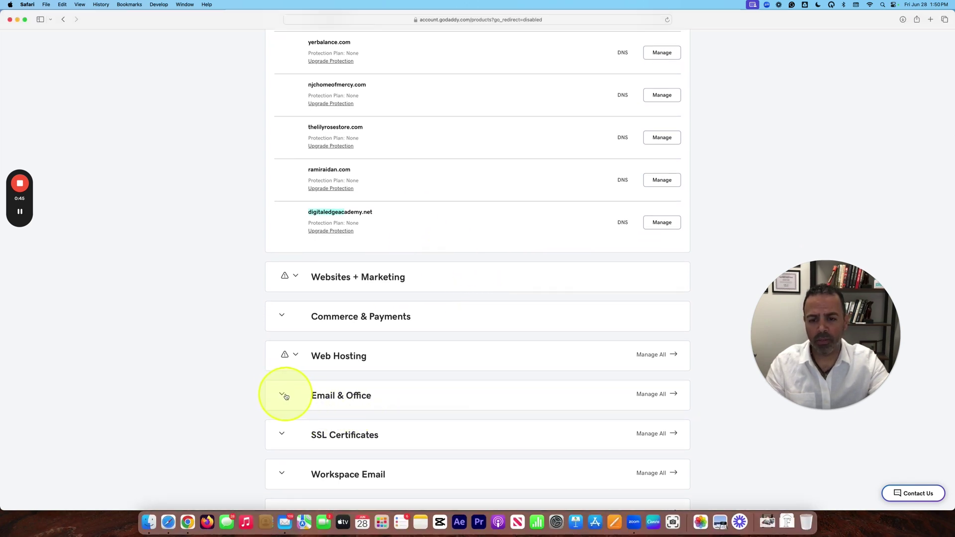
pyautogui.click(286, 396)
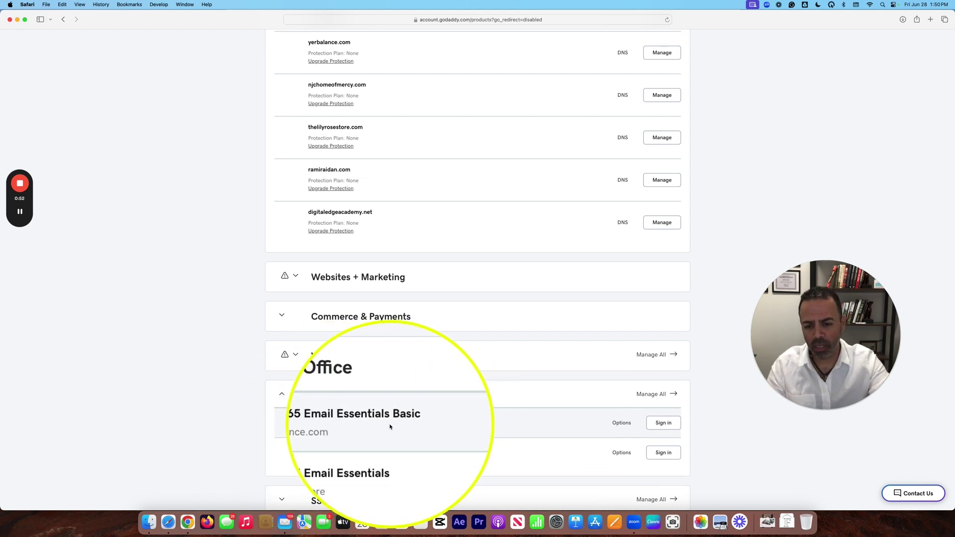
pyautogui.scroll(2, 498, 323)
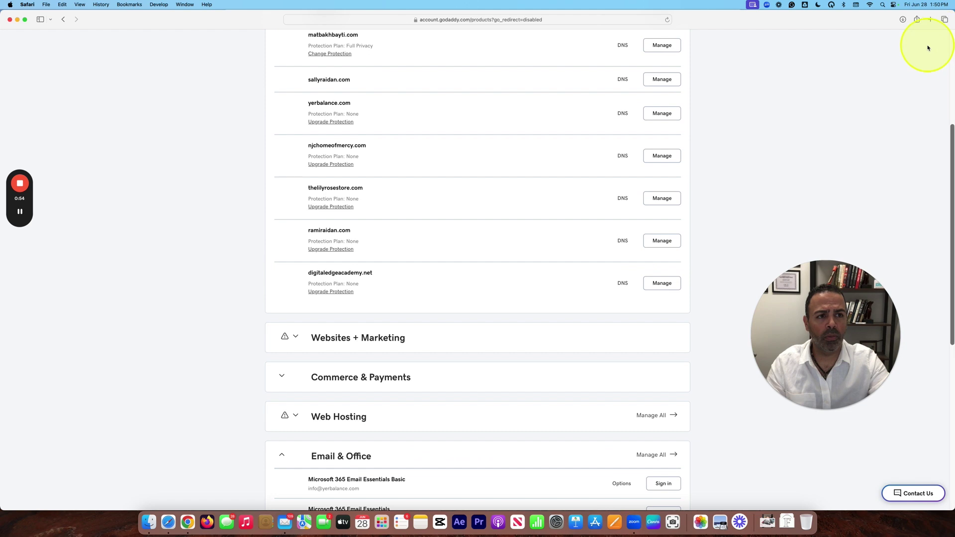
# - Open a new Safari tab and load workspace.google.com by typing 'work'
pyautogui.click(934, 21)
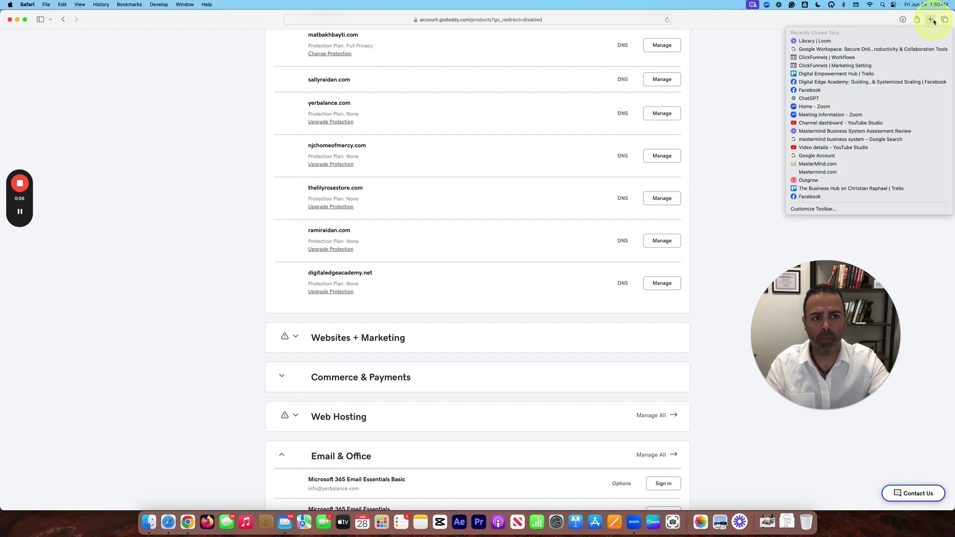
pyautogui.click(931, 20)
pyautogui.click(932, 20)
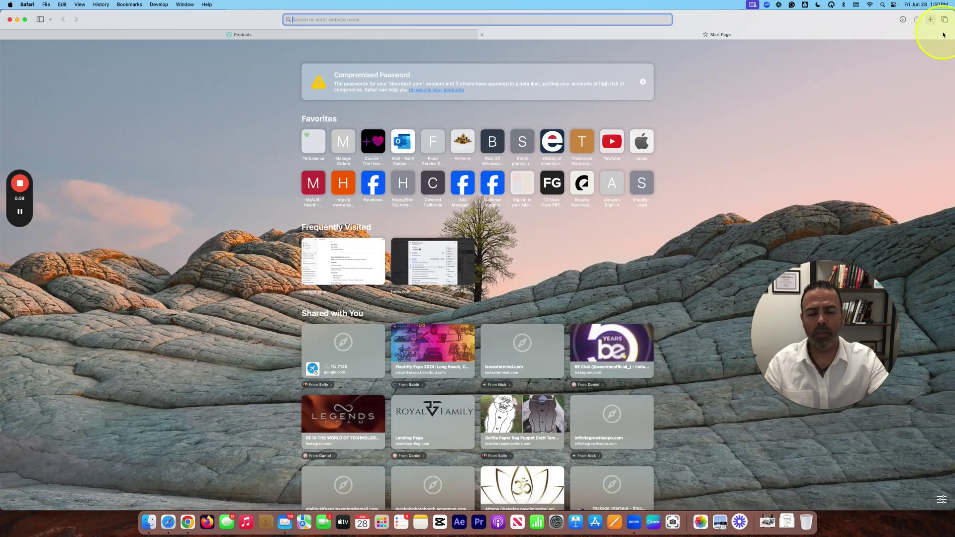
pyautogui.write('workspace.google.com')
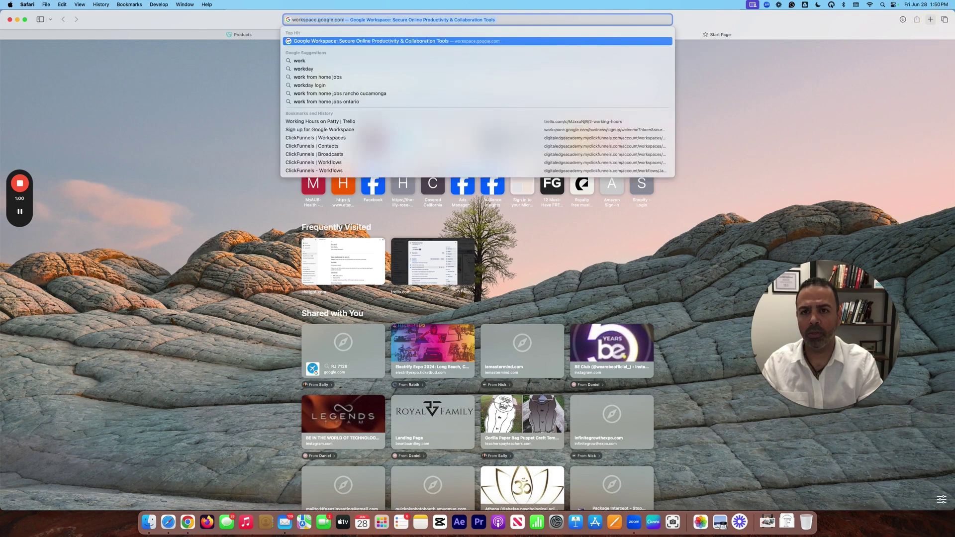
pyautogui.press('Return')
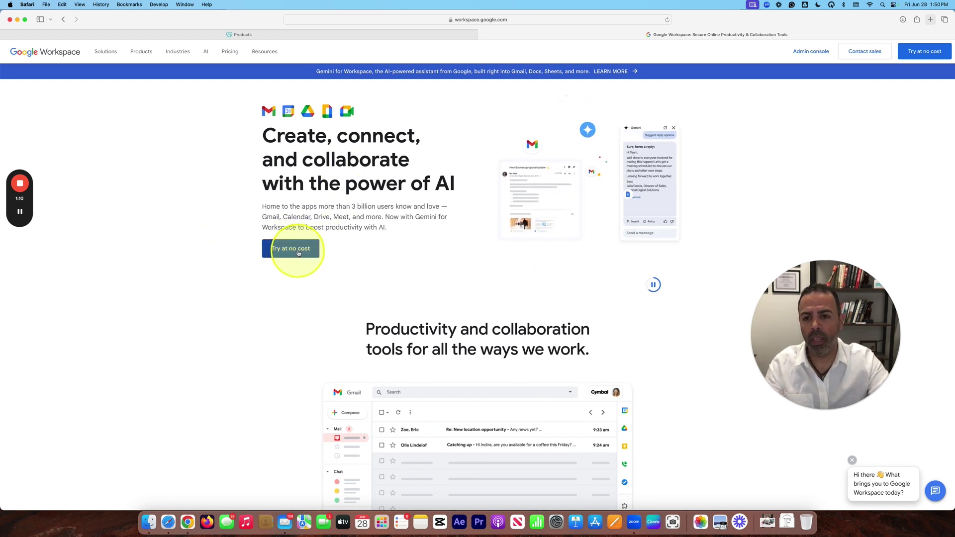
# - Start the free trial and register Digital Edge Academy as a one-person United States business
pyautogui.click(298, 254)
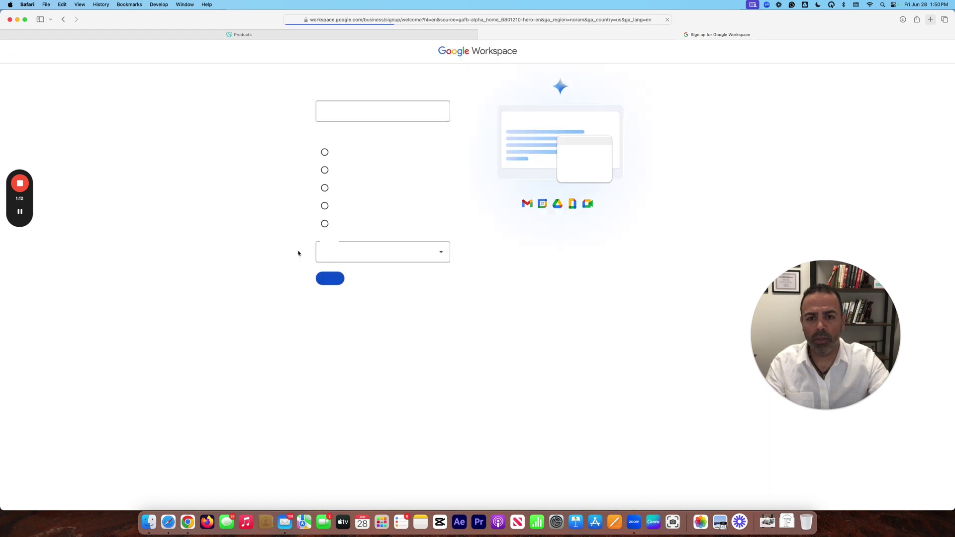
pyautogui.click(392, 112)
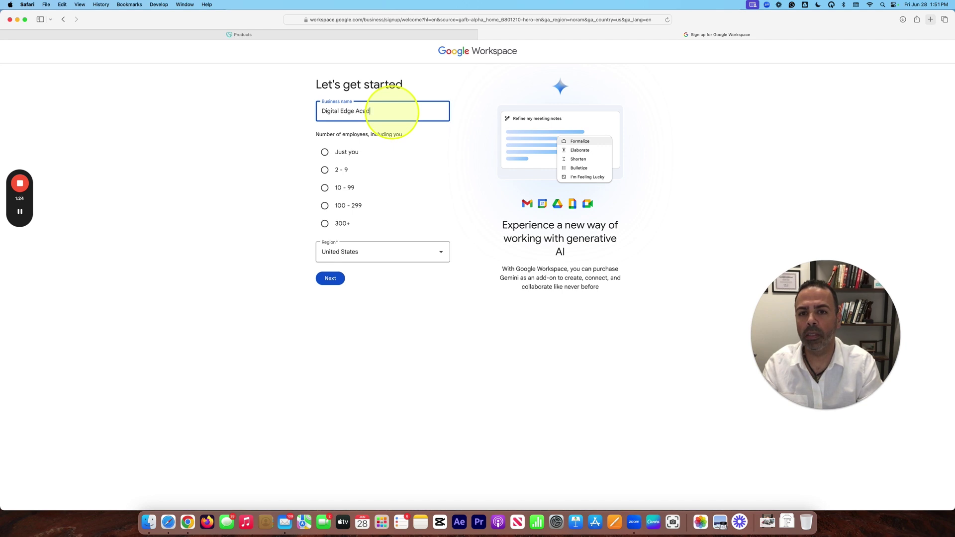
pyautogui.press('Tab')
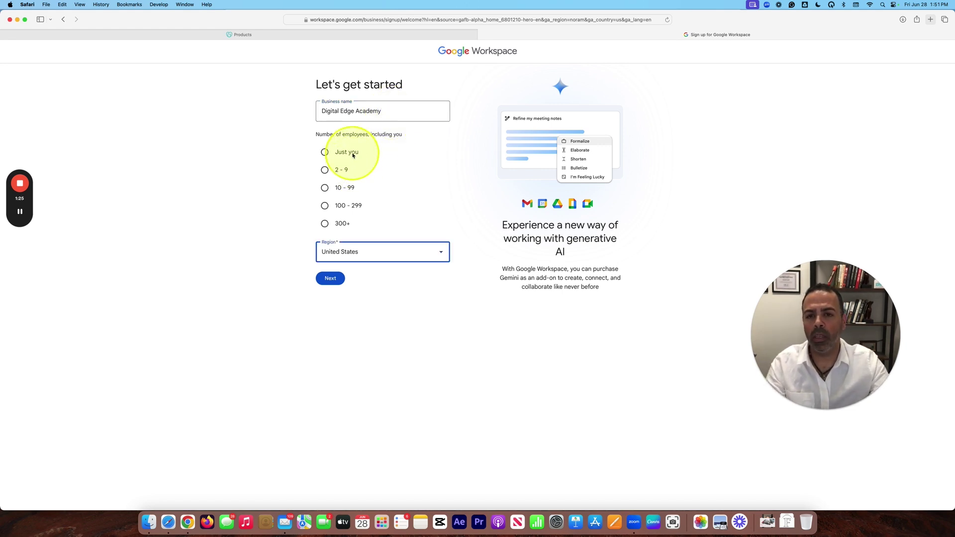
pyautogui.click(331, 281)
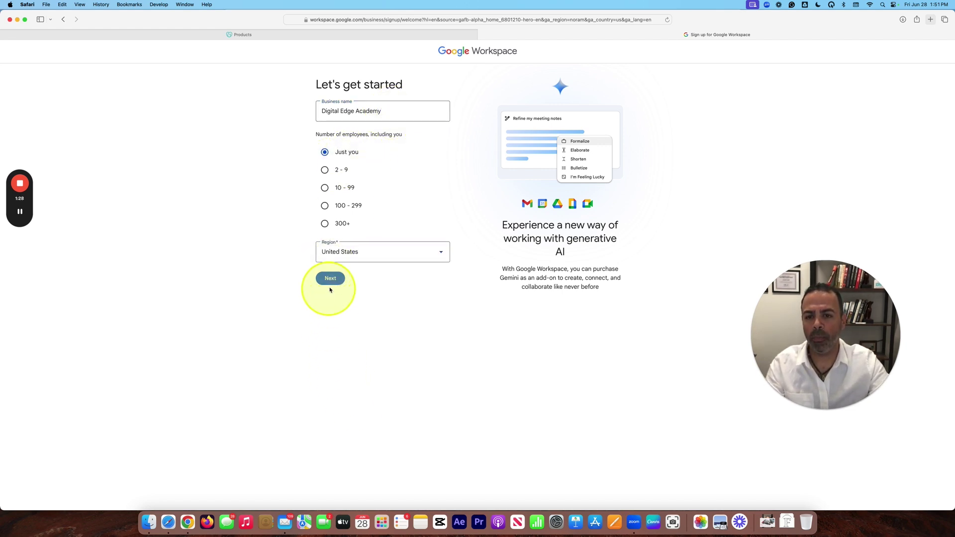
# - Enter the admin's first name, last name and current email address
pyautogui.click(473, 149)
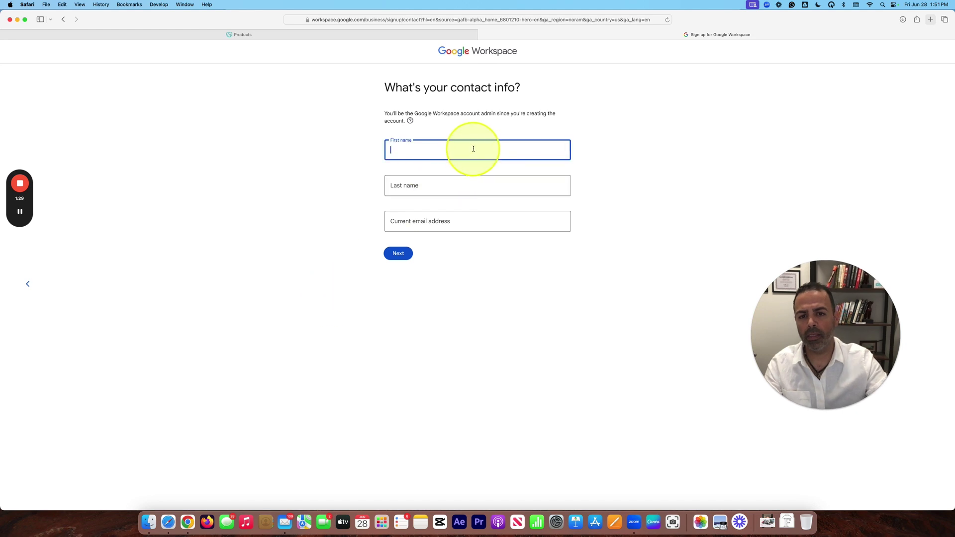
pyautogui.press('Tab')
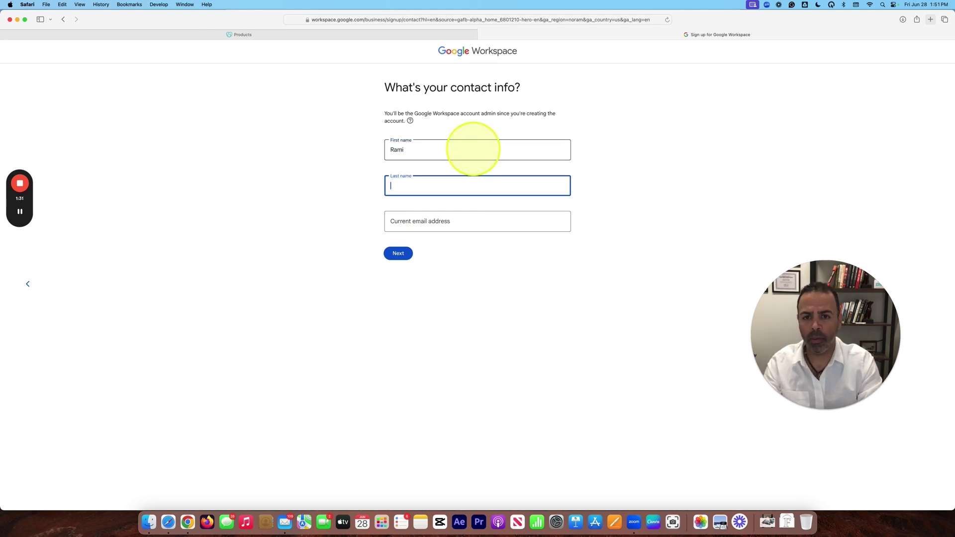
pyautogui.write('Raidan')
pyautogui.press('Tab')
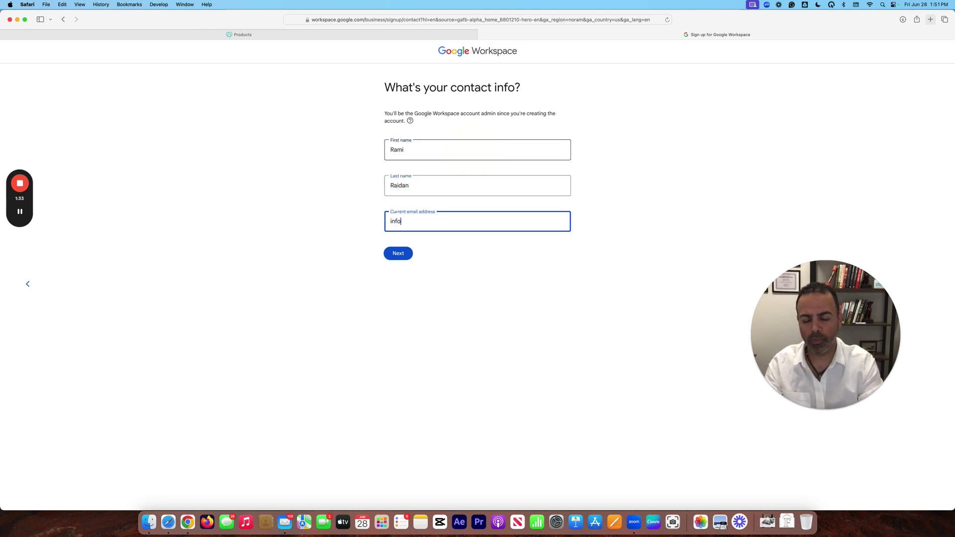
pyautogui.press('BackSpace')
pyautogui.press('super+a')
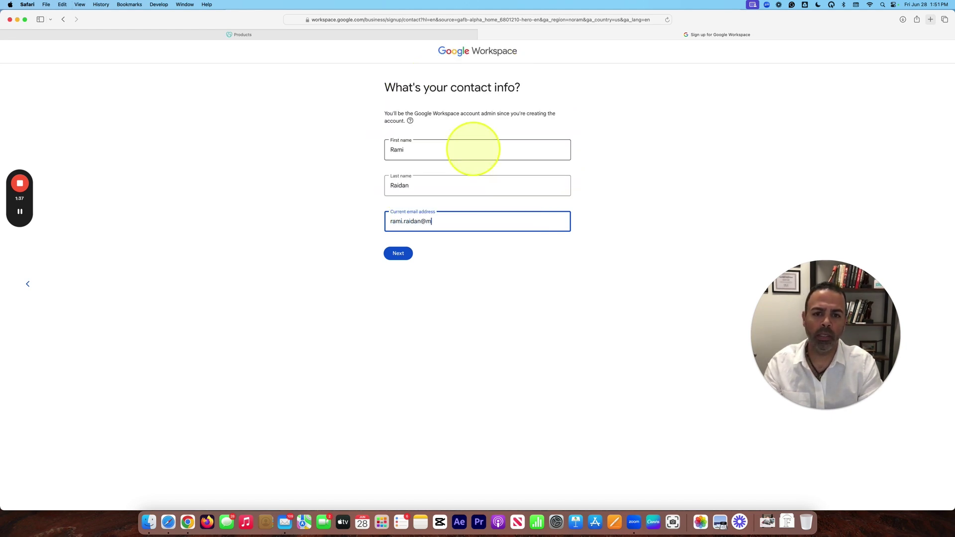
# - Submit the contact details and choose the your-company.com custom email address option
pyautogui.click(398, 254)
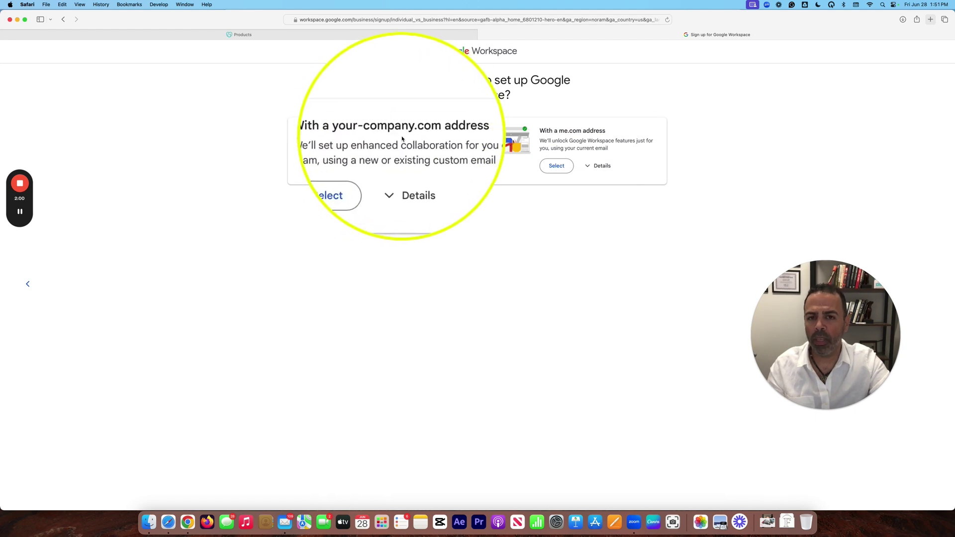
pyautogui.click(360, 166)
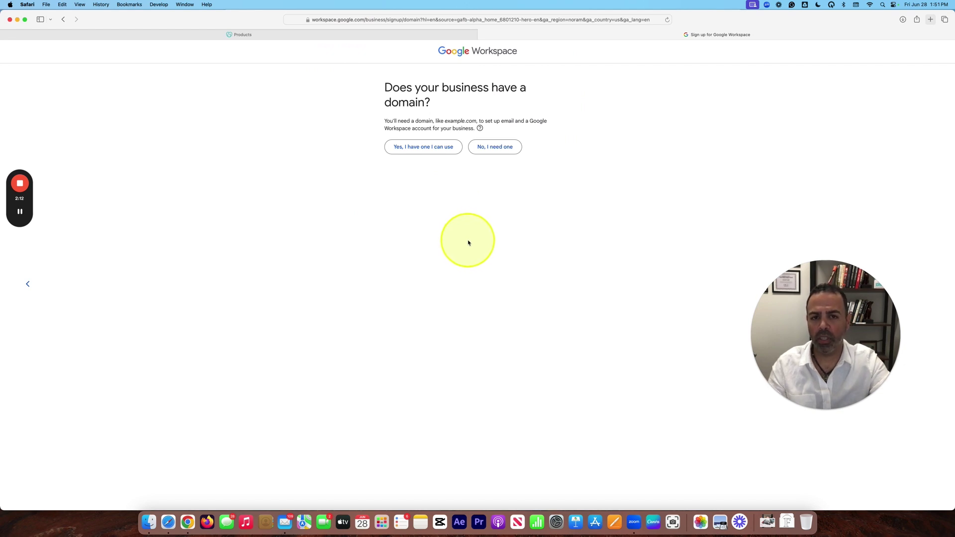
# - Confirm an existing domain and enter digitaledgeacademy.net, copied from GoDaddy, as the account domain
pyautogui.click(421, 147)
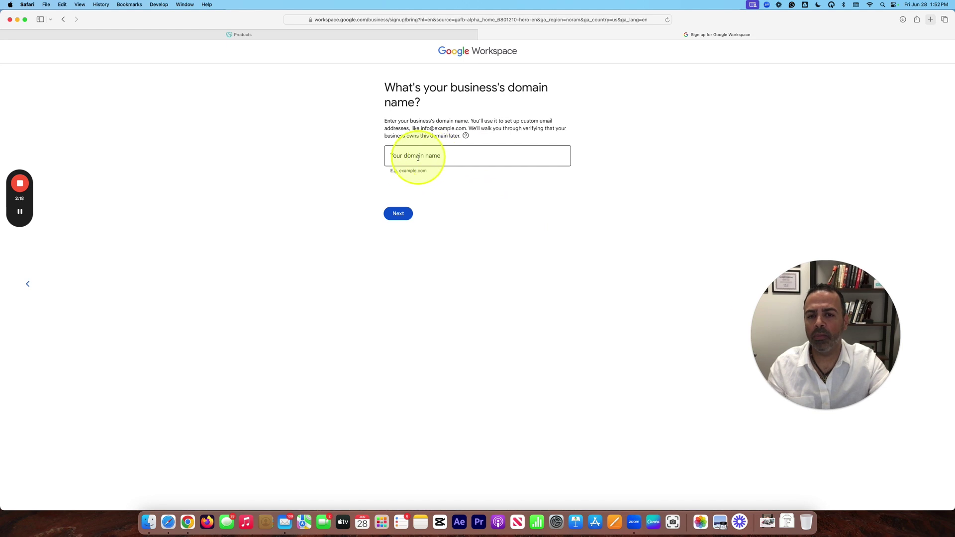
pyautogui.click(351, 35)
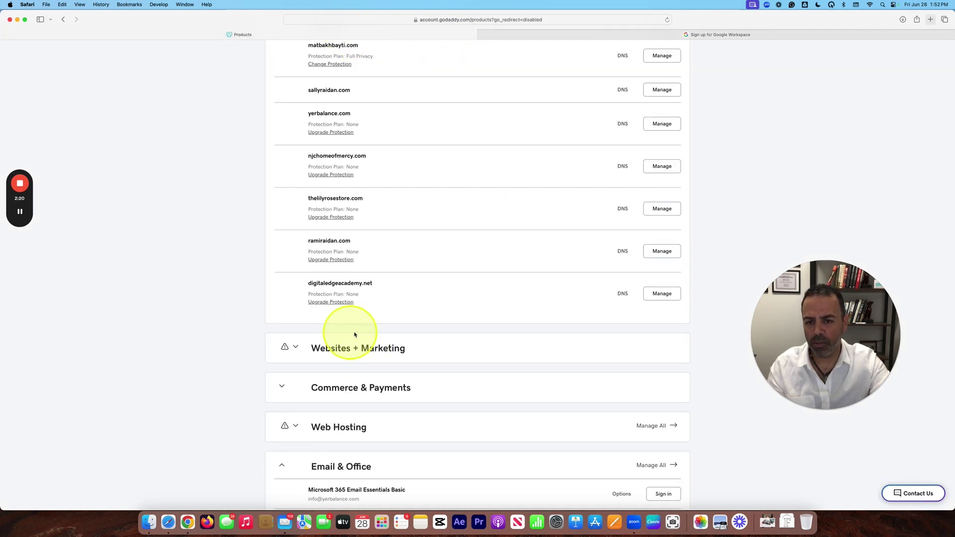
pyautogui.moveTo(308, 287); pyautogui.dragTo(351, 284)
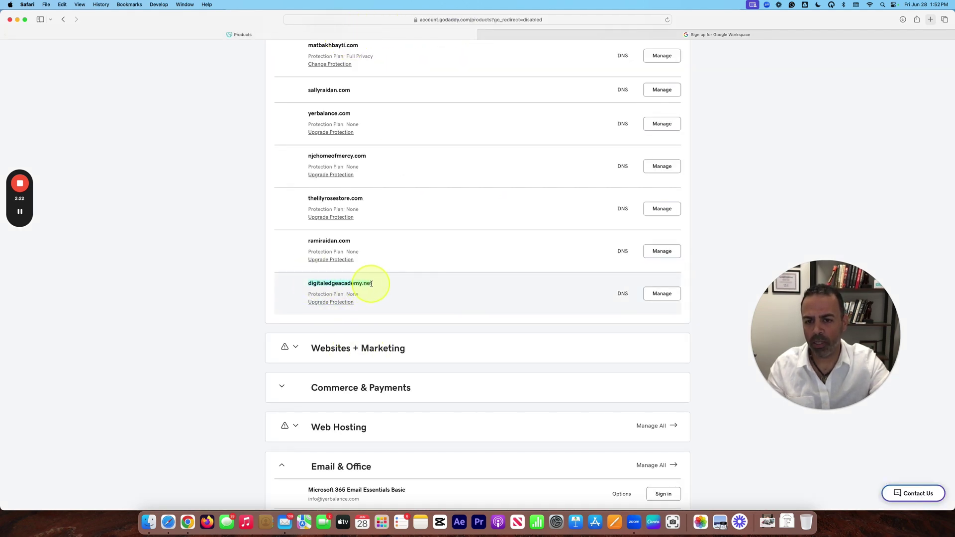
pyautogui.click(523, 35)
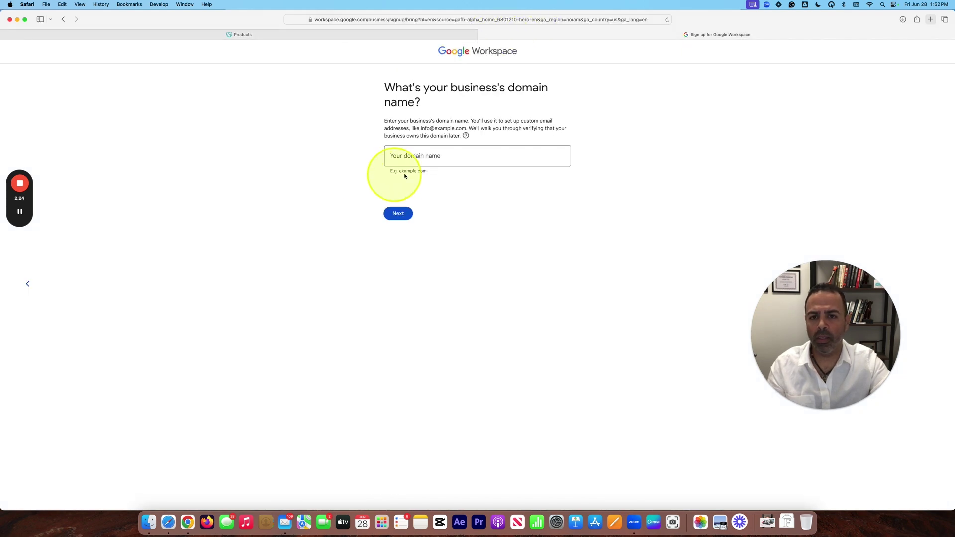
pyautogui.write('digitaledgeacademy.net')
pyautogui.click(518, 278)
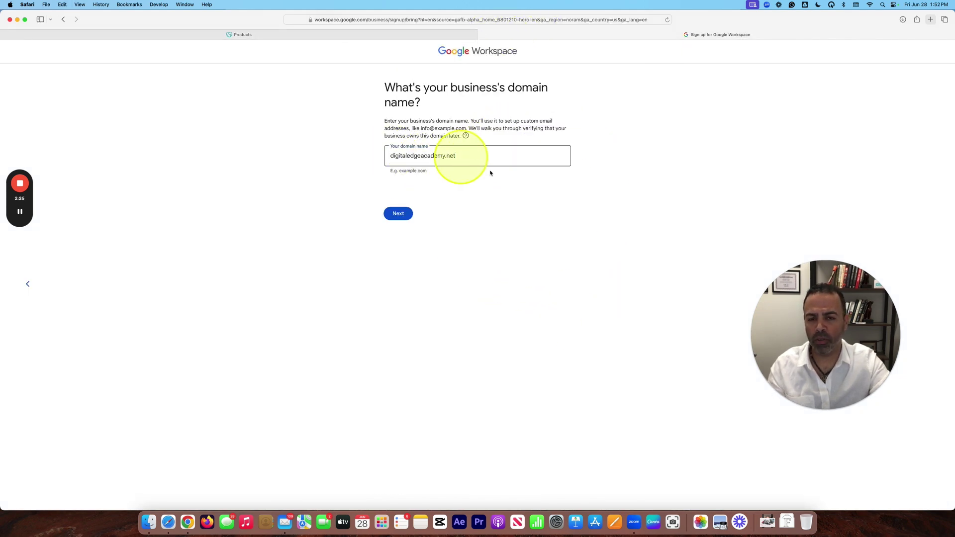
pyautogui.click(400, 214)
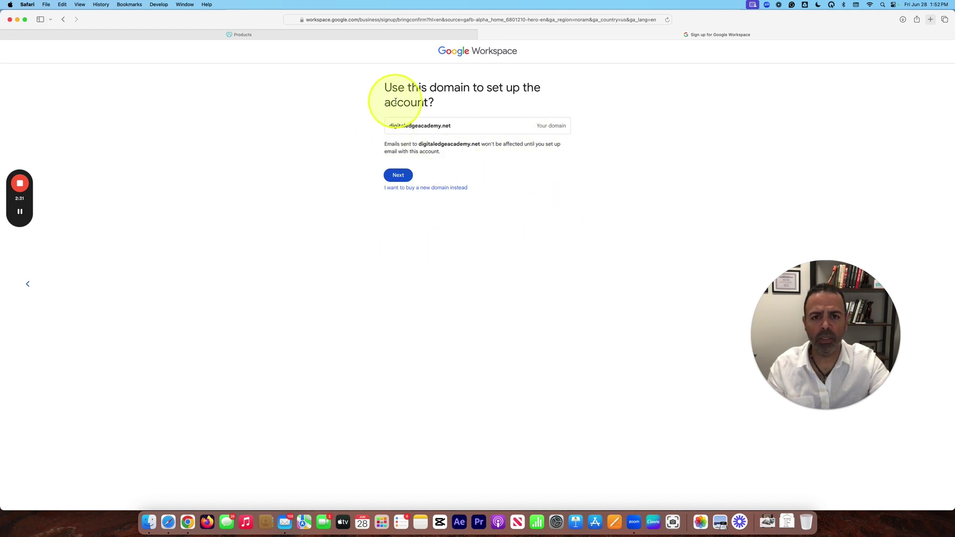
# - Confirm the domain, set the admin username and password, pass the robot check, and agree
pyautogui.click(405, 177)
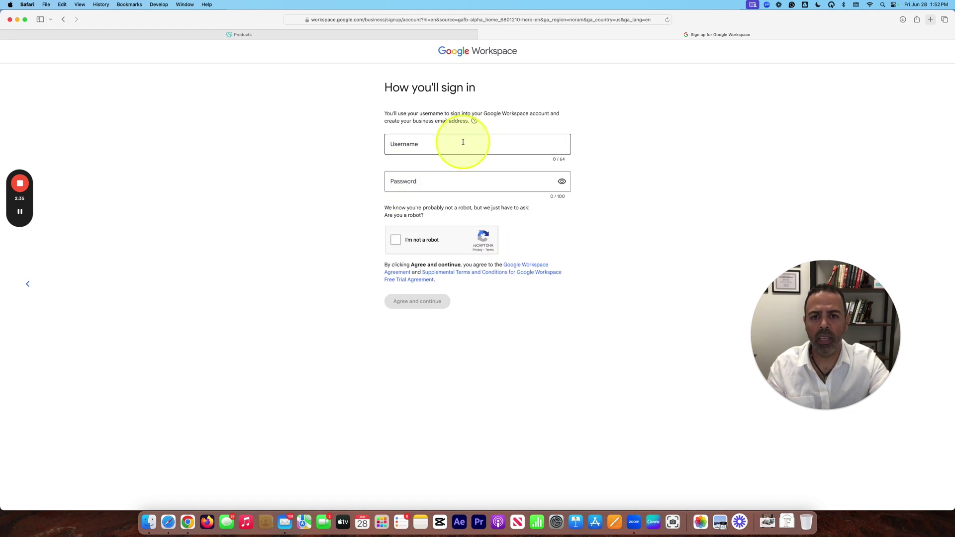
pyautogui.click(463, 143)
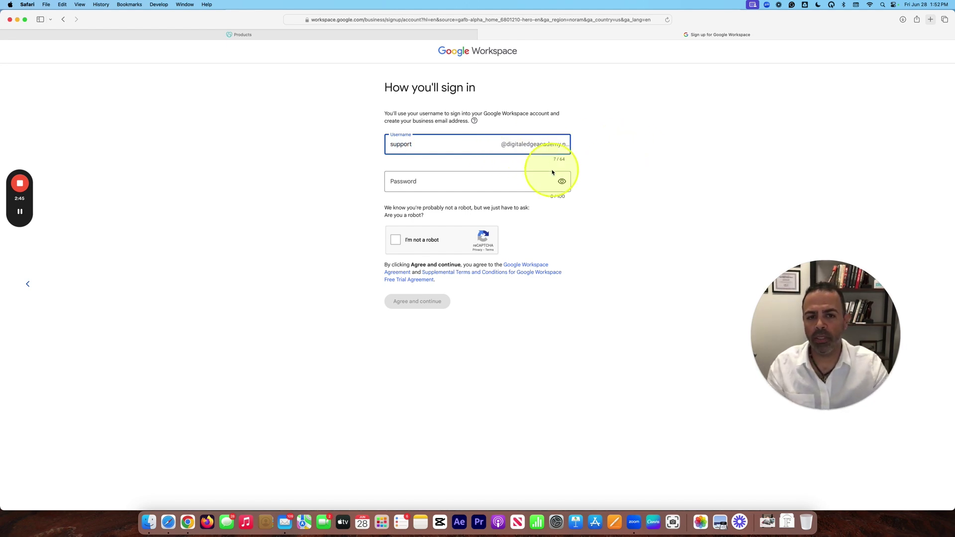
pyautogui.click(421, 179)
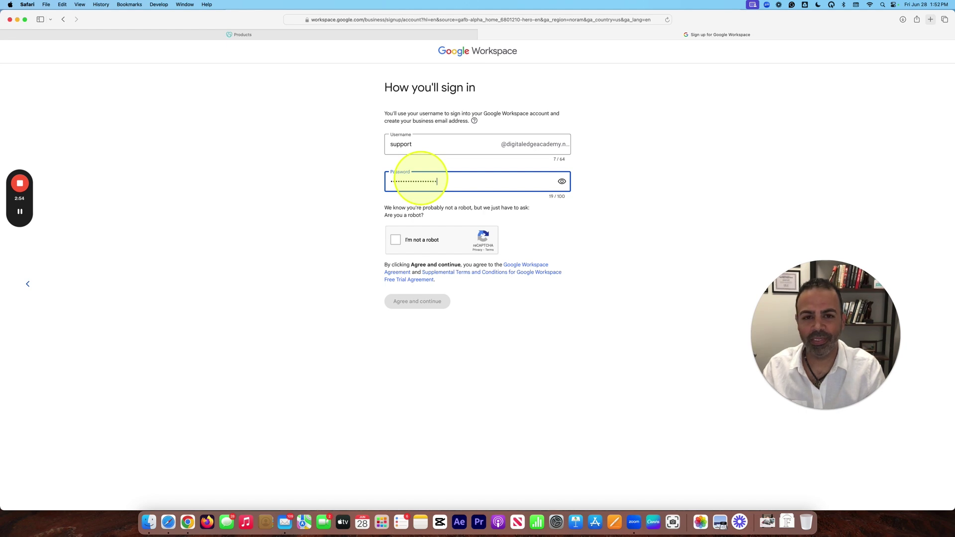
pyautogui.click(396, 240)
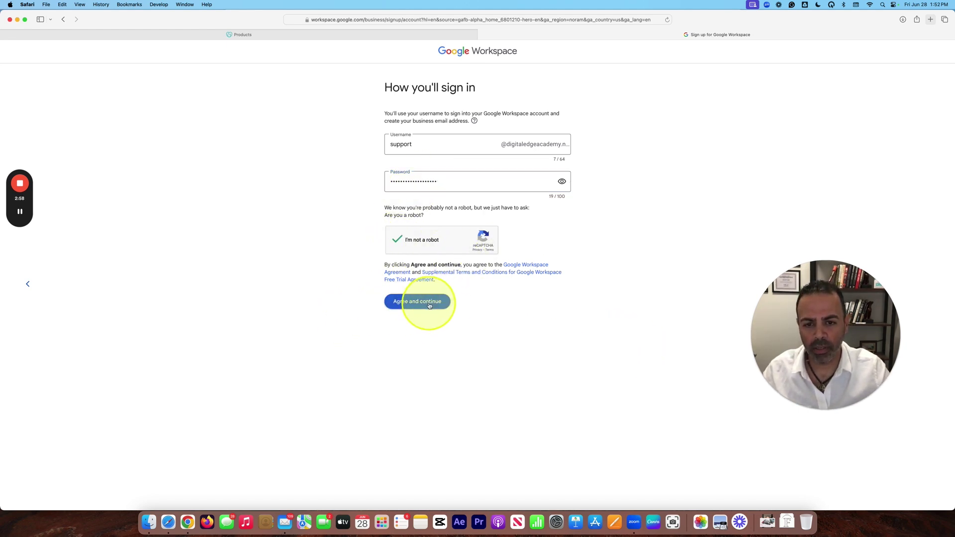
pyautogui.click(429, 305)
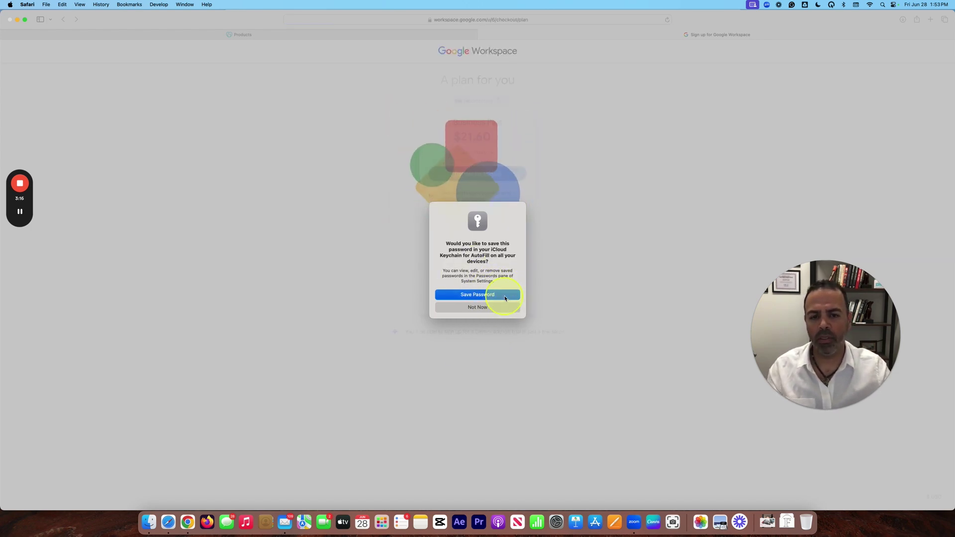
# - Save the new account password from Safari's keychain prompt
pyautogui.click(504, 297)
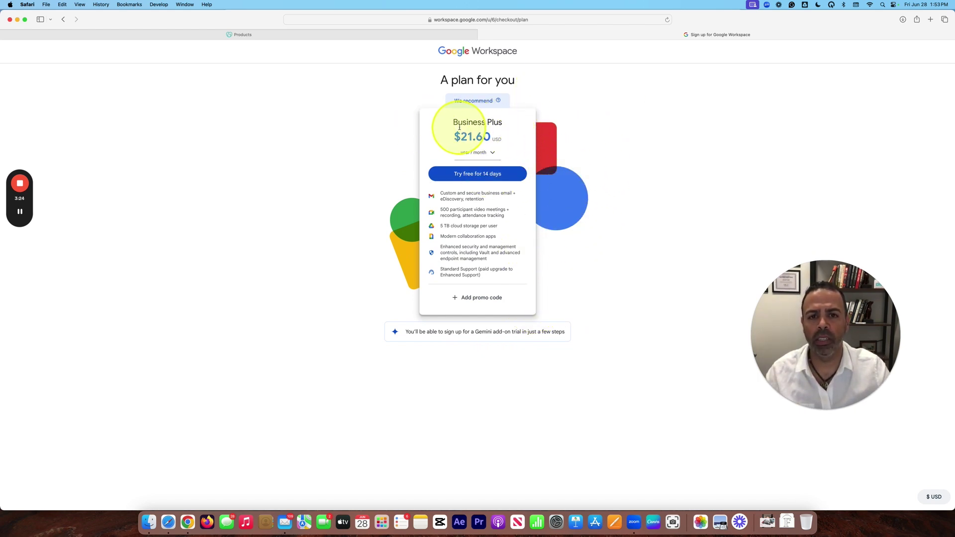
# - Search Google Workspace pricing in a new tab, open Features & Pricing, then return to signup
pyautogui.click(931, 20)
pyautogui.write('google workspace')
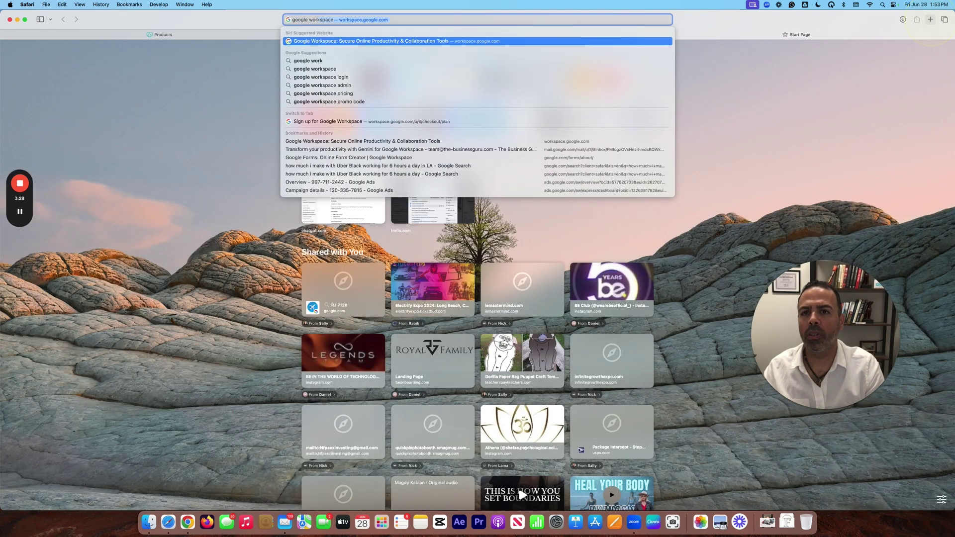
pyautogui.write(' login')
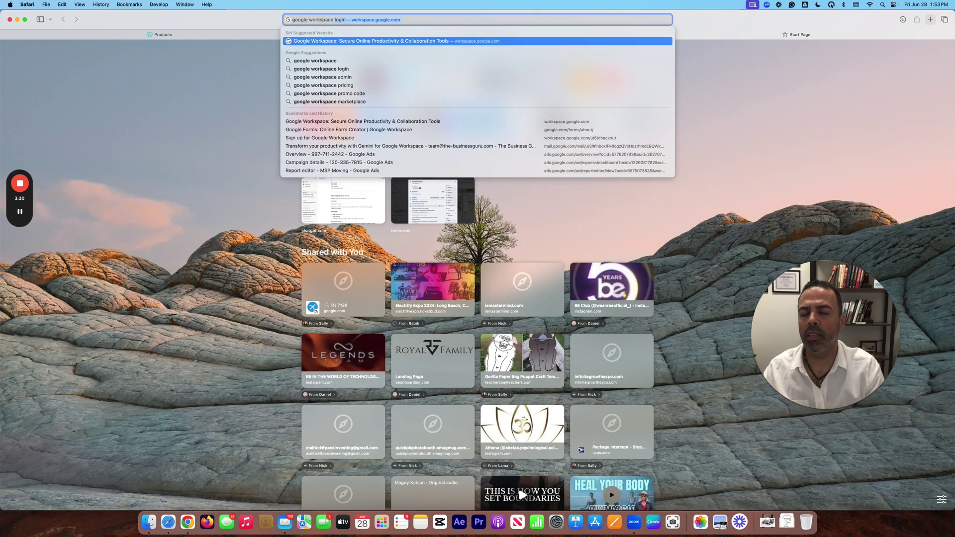
pyautogui.write('icing')
pyautogui.press('Return')
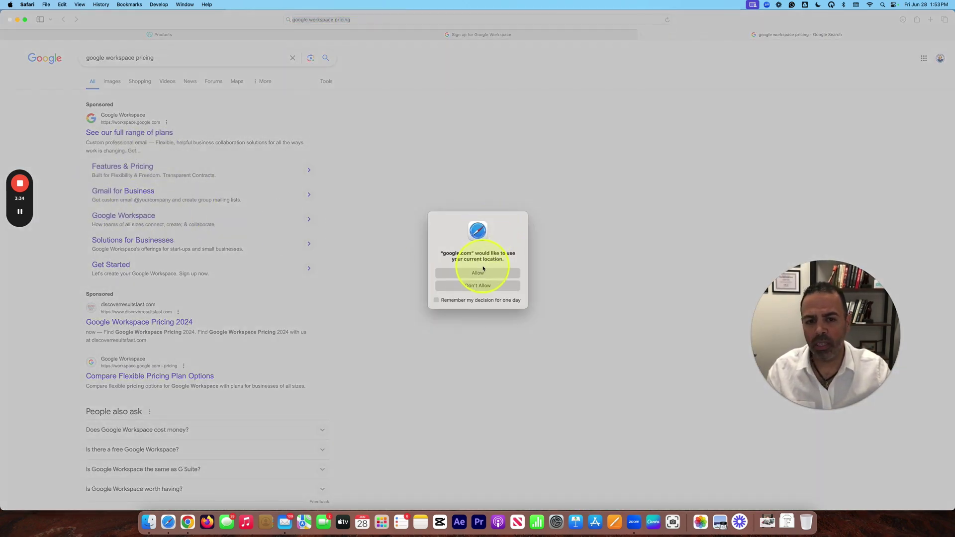
pyautogui.press('Return')
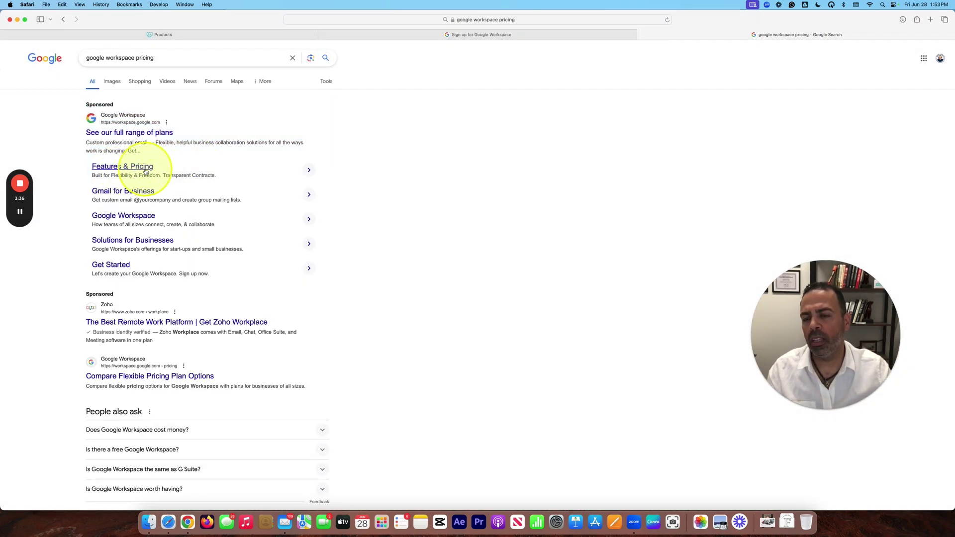
pyautogui.click(145, 170)
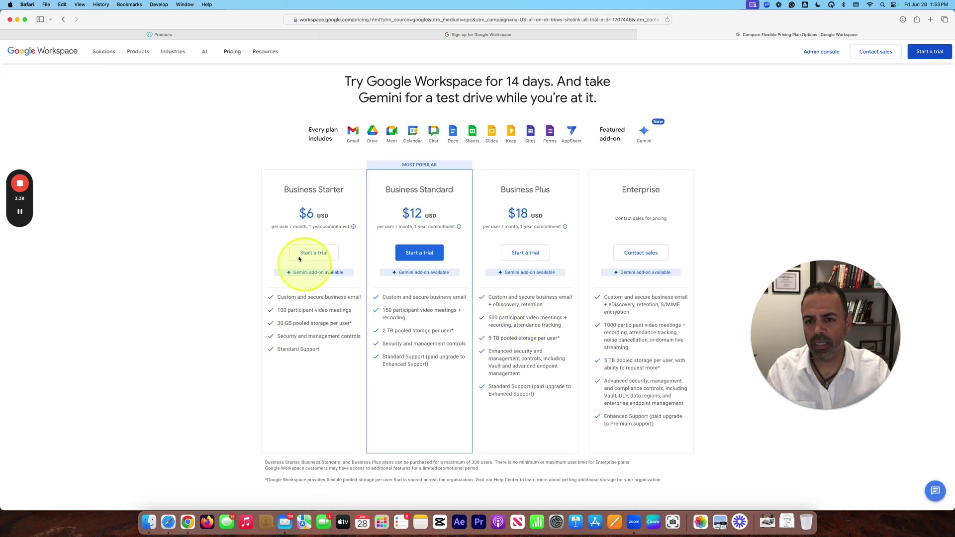
pyautogui.click(515, 34)
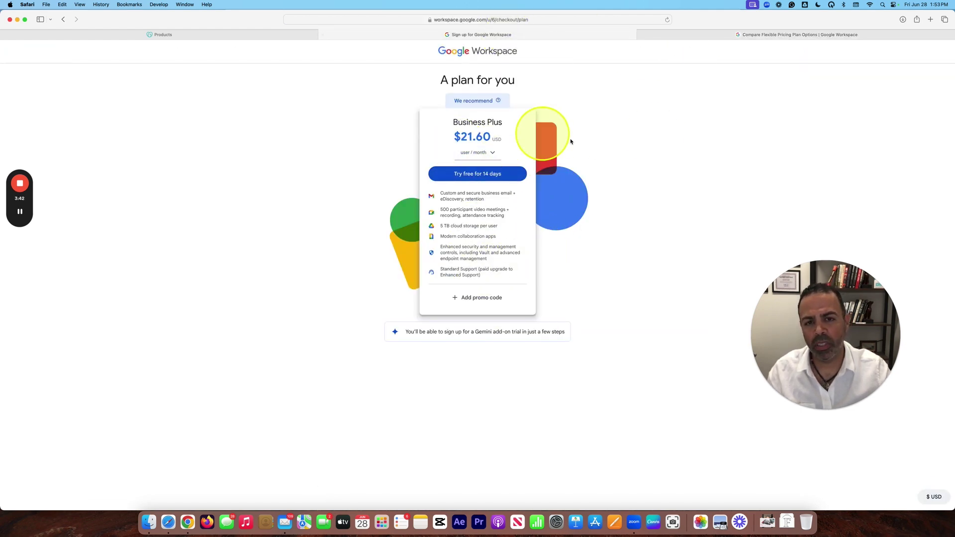
# - Check the payment plan options, keep flexible monthly billing, and start the Business Plus 14-day trial
pyautogui.click(498, 153)
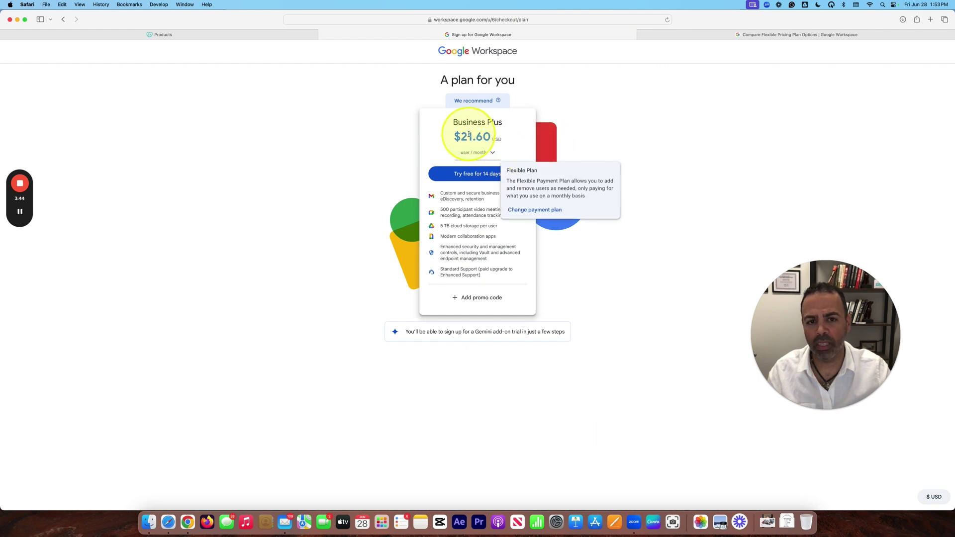
pyautogui.click(525, 210)
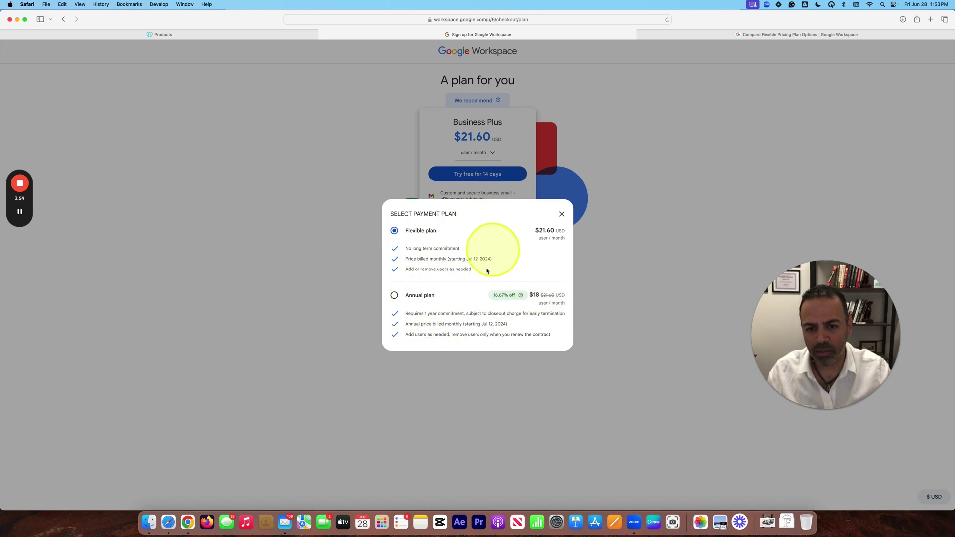
pyautogui.click(561, 216)
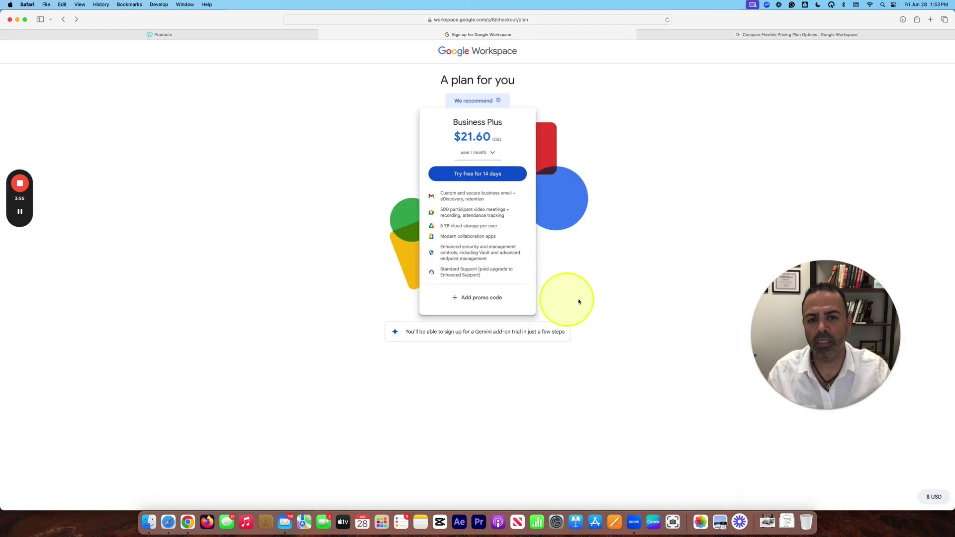
pyautogui.click(497, 178)
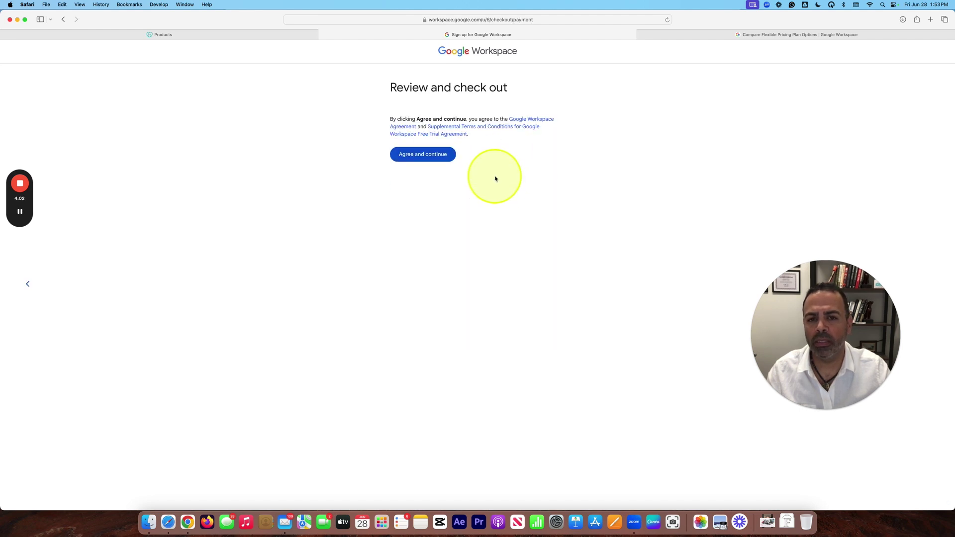
# - Continue to the checkout details form, cross-check the pricing tab, and work through the business address fields
pyautogui.click(418, 210)
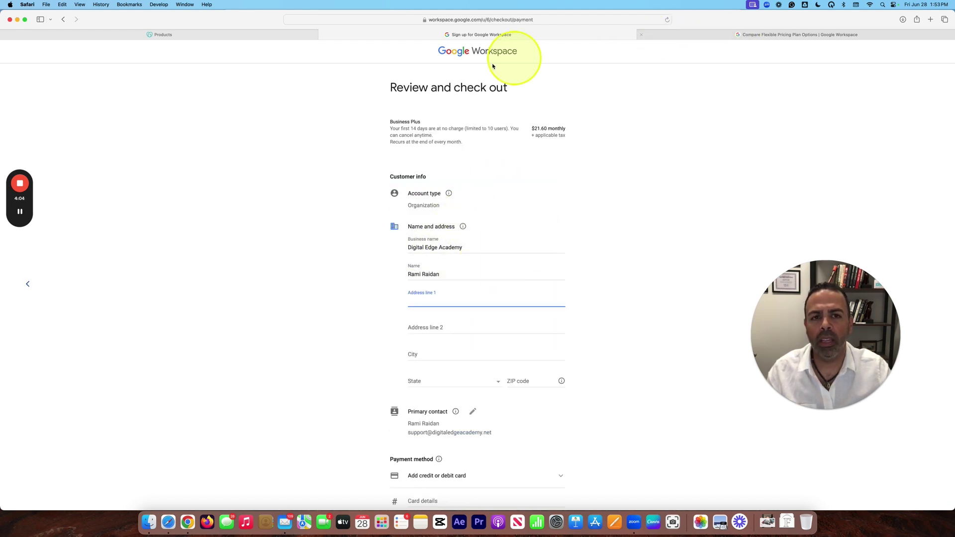
pyautogui.click(703, 36)
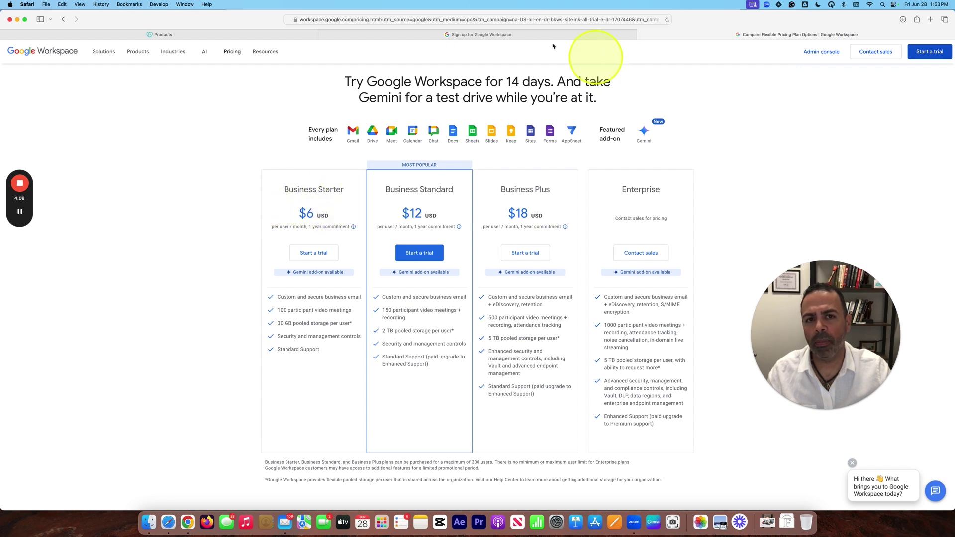
pyautogui.click(512, 36)
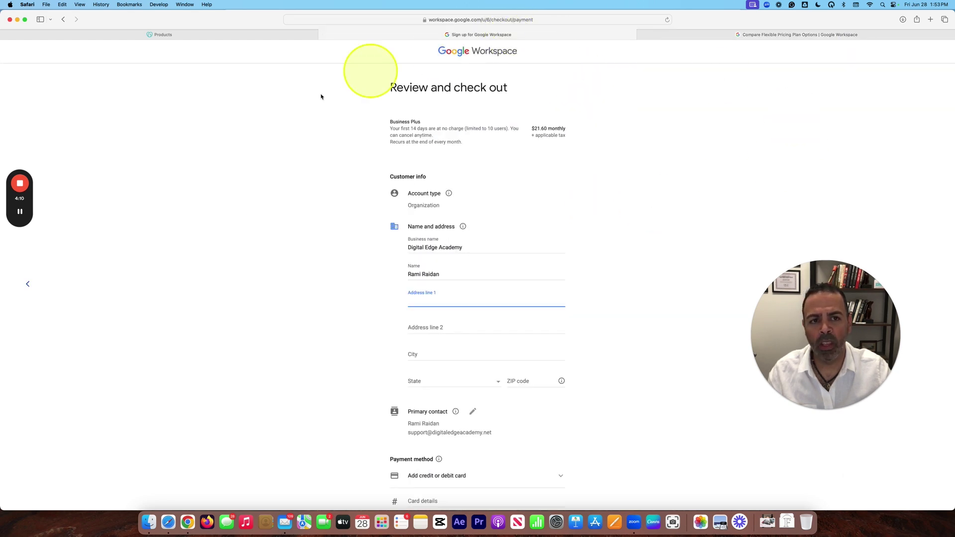
pyautogui.click(683, 36)
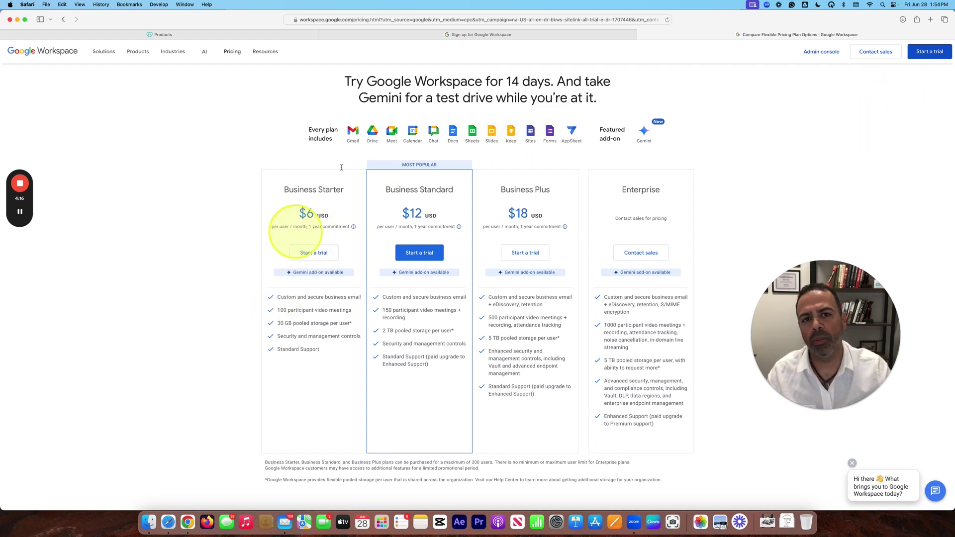
pyautogui.click(540, 35)
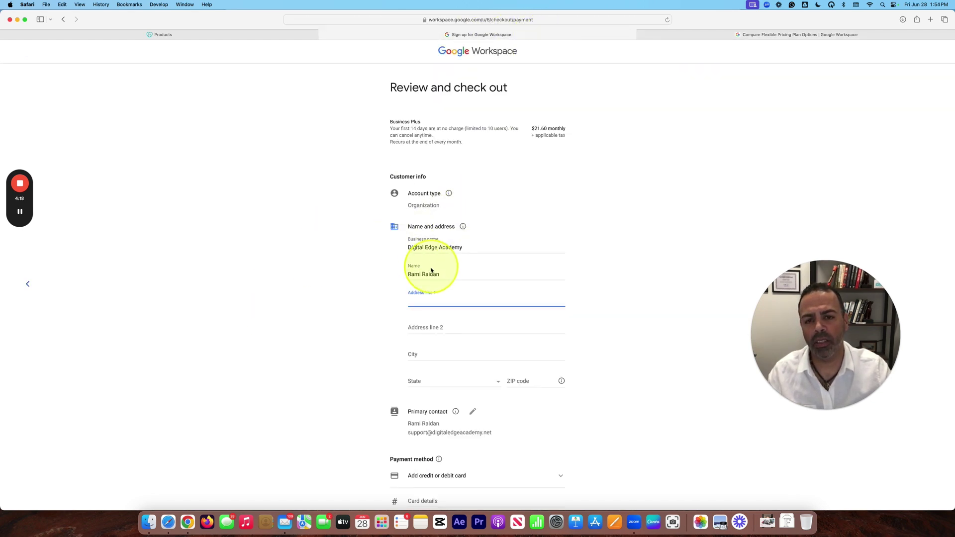
pyautogui.scroll(-2, 416, 265)
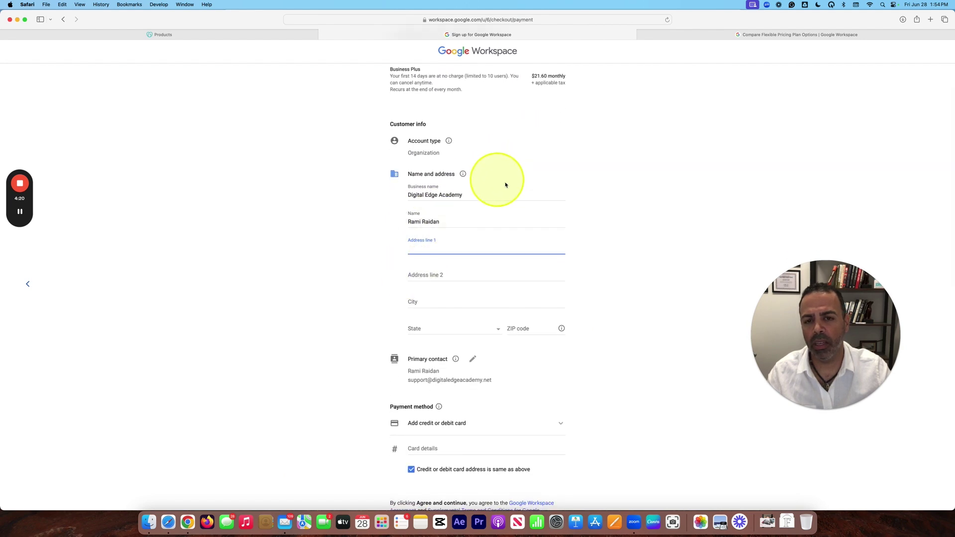
pyautogui.scroll(-2, 437, 249)
pyautogui.scroll(3, 447, 223)
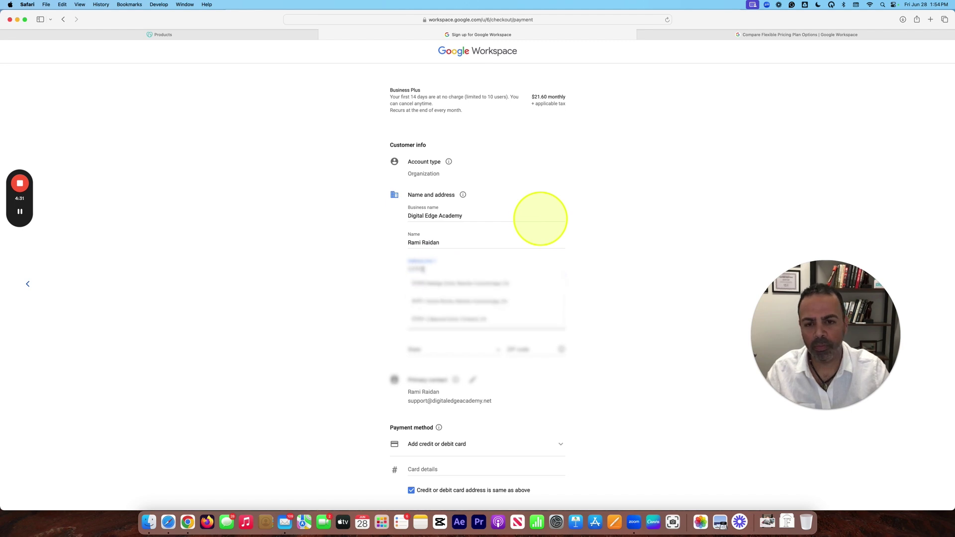
pyautogui.scroll(-3, 537, 234)
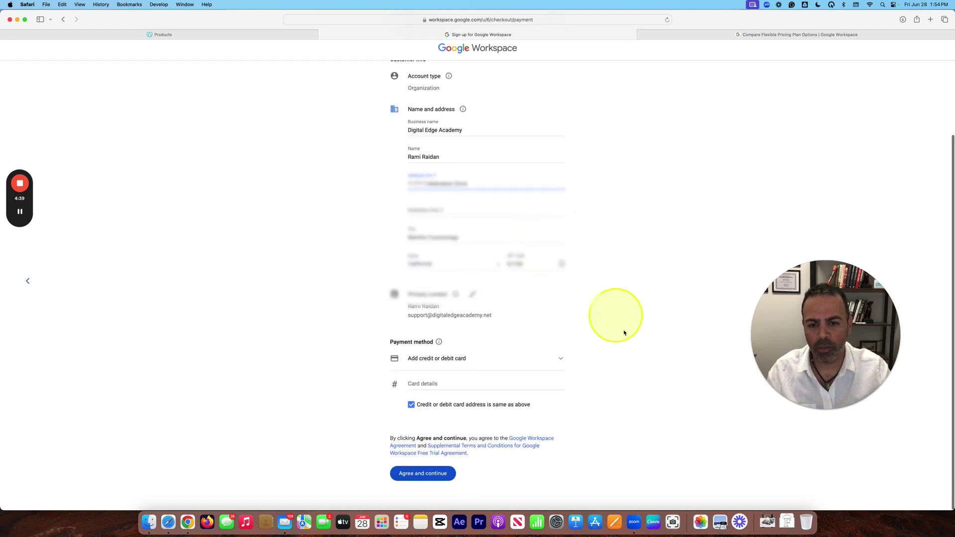
# - Link PayPal as the payment method by signing in with the saved email and one-time code
pyautogui.click(471, 367)
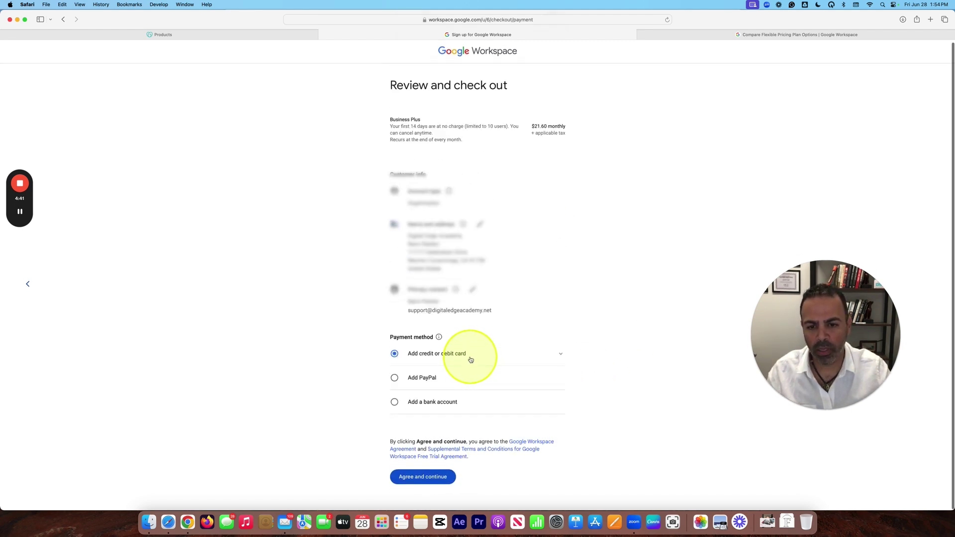
pyautogui.click(431, 378)
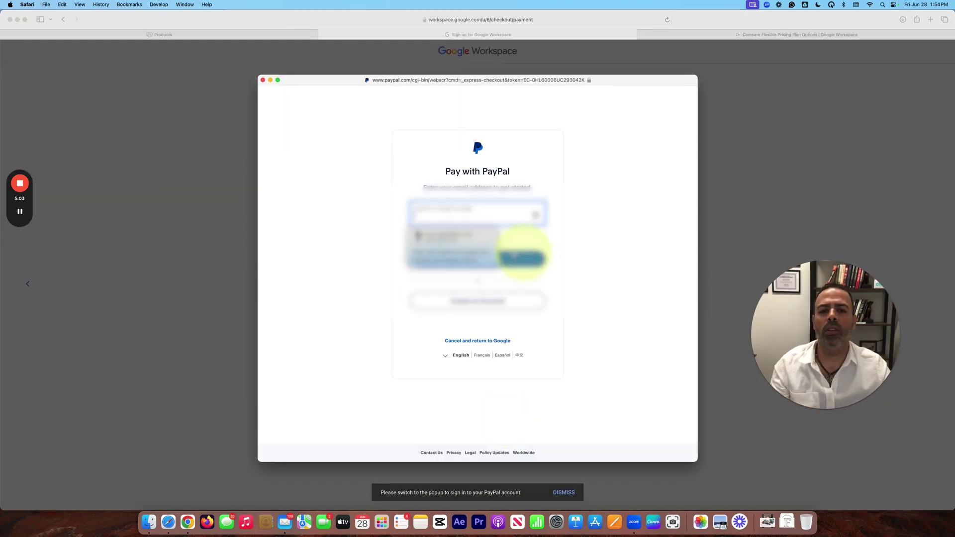
pyautogui.click(446, 235)
pyautogui.click(490, 258)
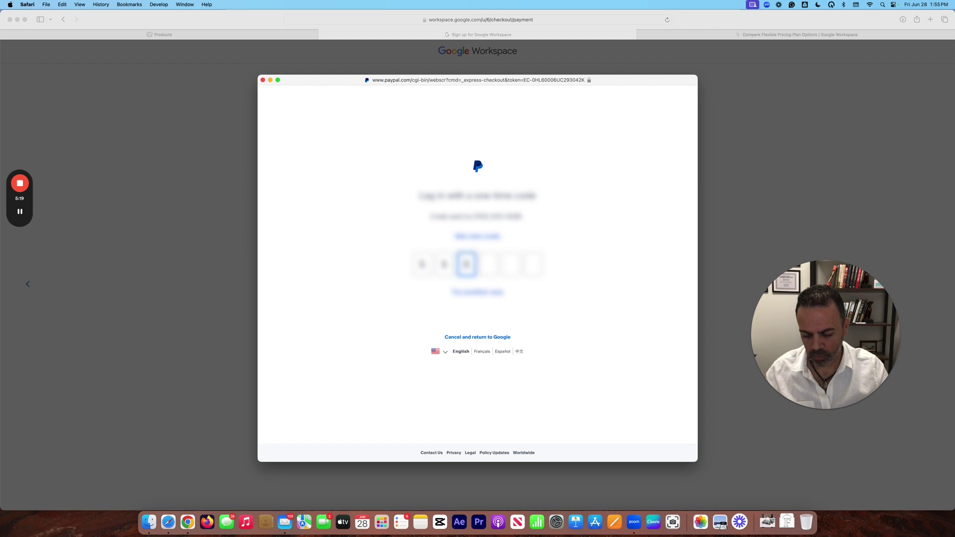
pyautogui.write('000')
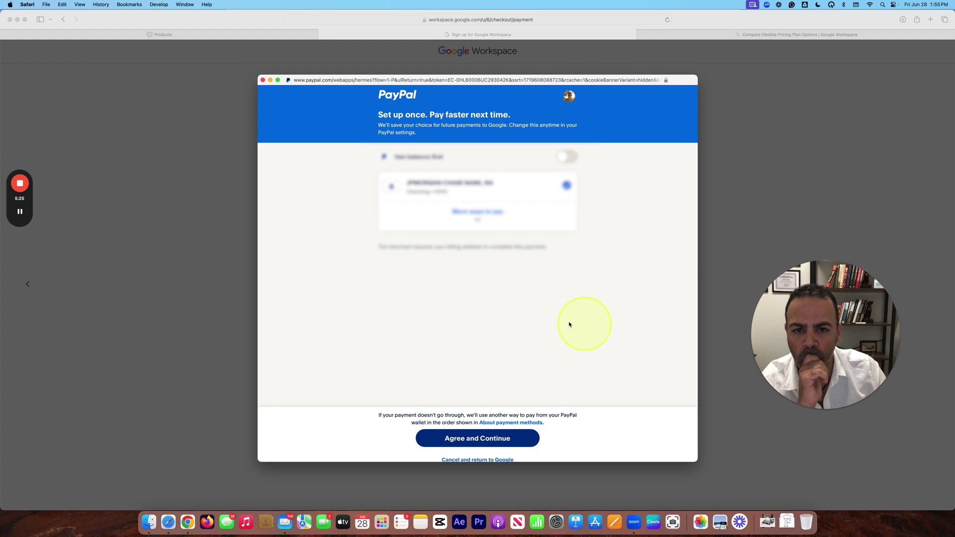
pyautogui.click(423, 440)
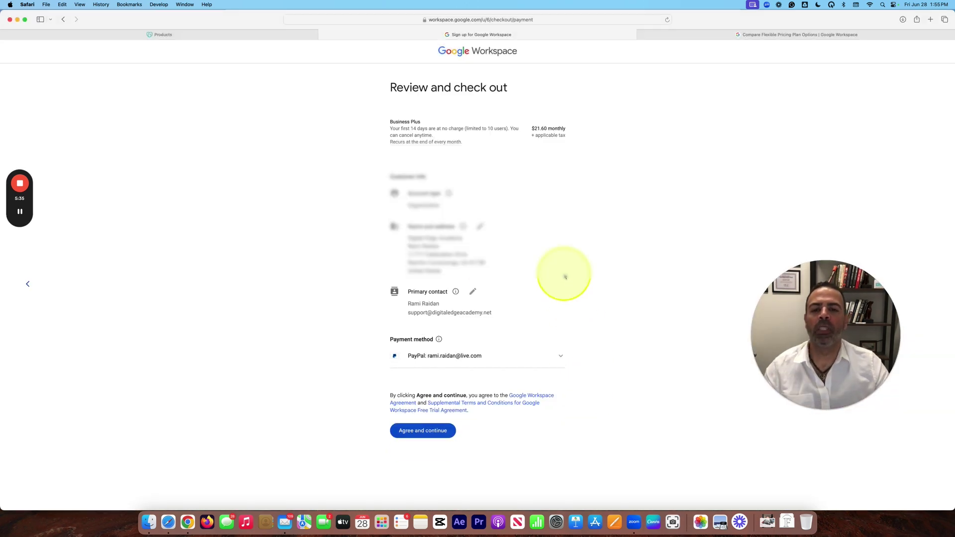
# - Agree to the terms to place the order, then decline the Gemini add-on trial
pyautogui.click(431, 440)
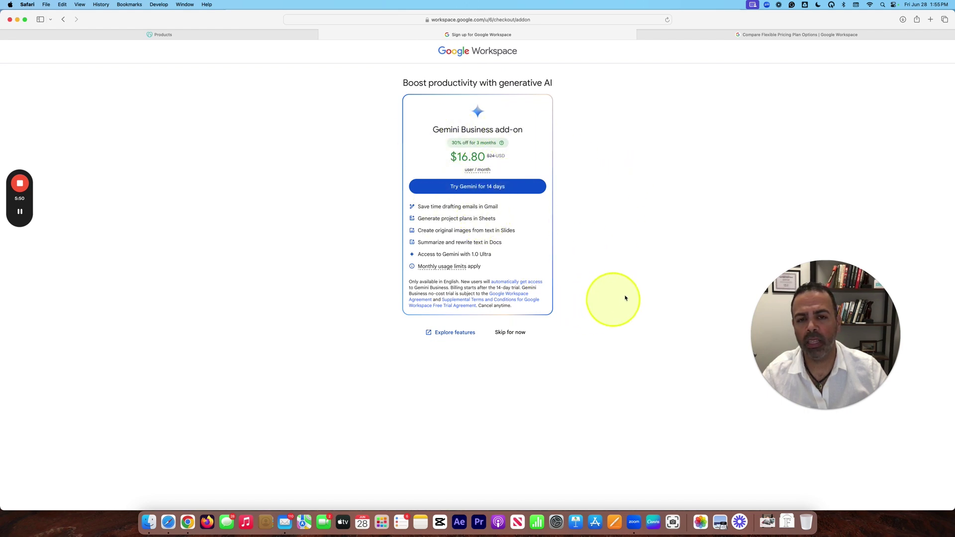
pyautogui.click(514, 340)
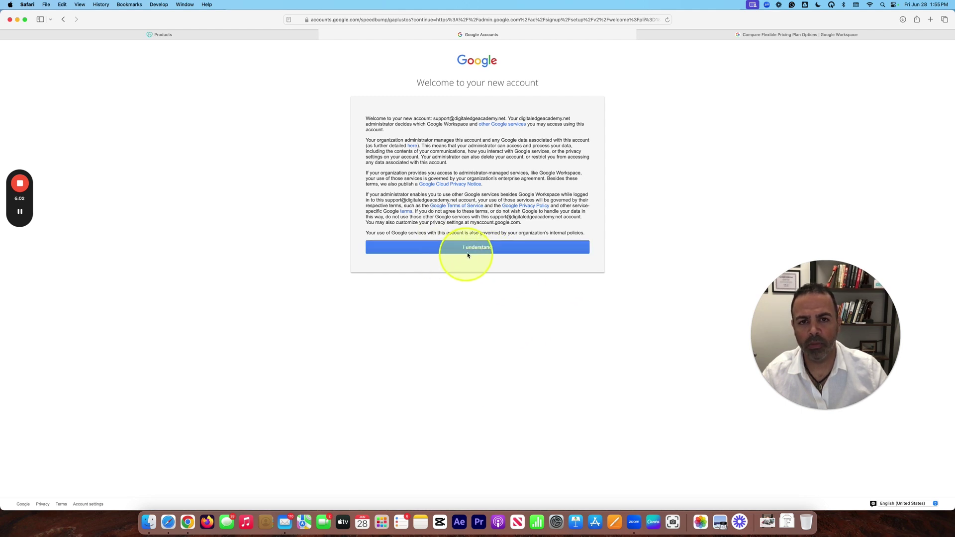
# - Acknowledge the account terms, pass the Admin Console welcome, and start Activate Gmail
pyautogui.click(476, 252)
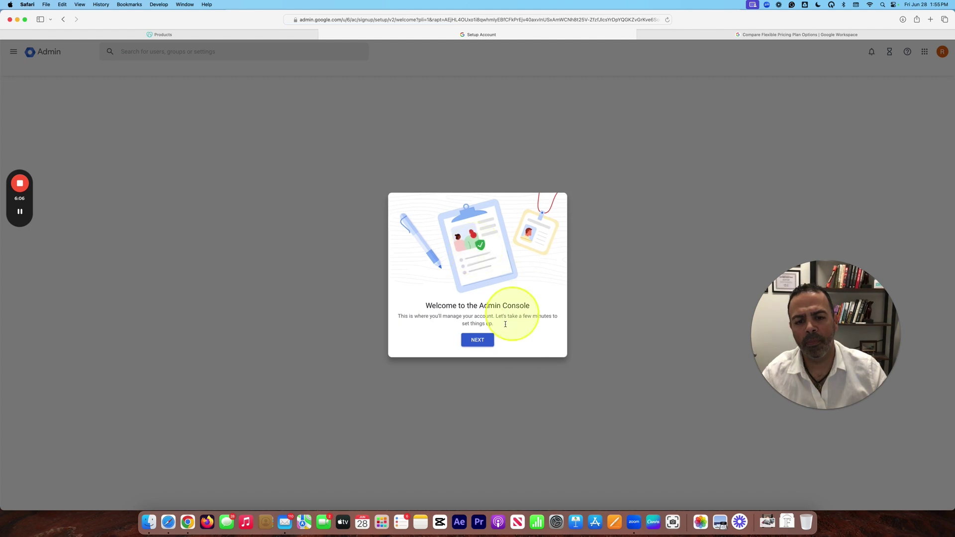
pyautogui.click(468, 338)
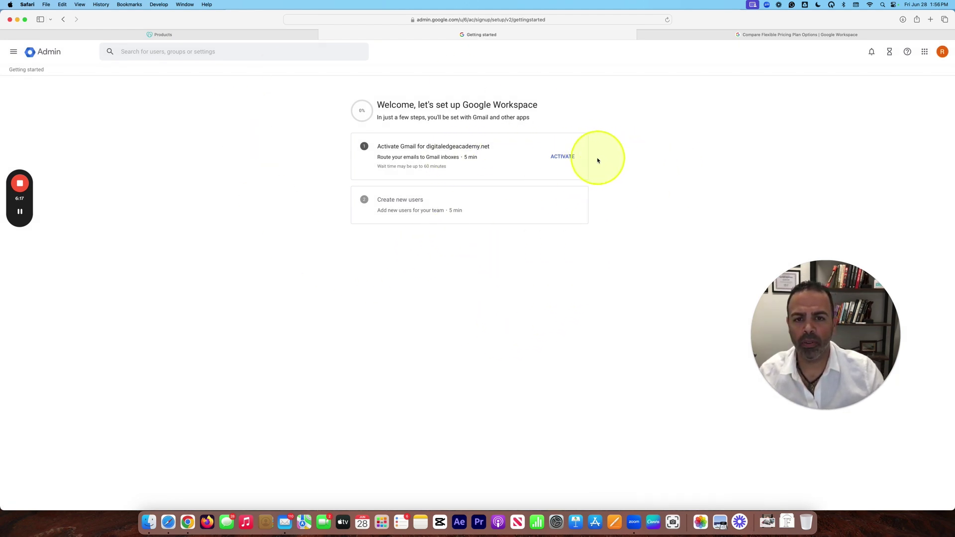
pyautogui.click(559, 157)
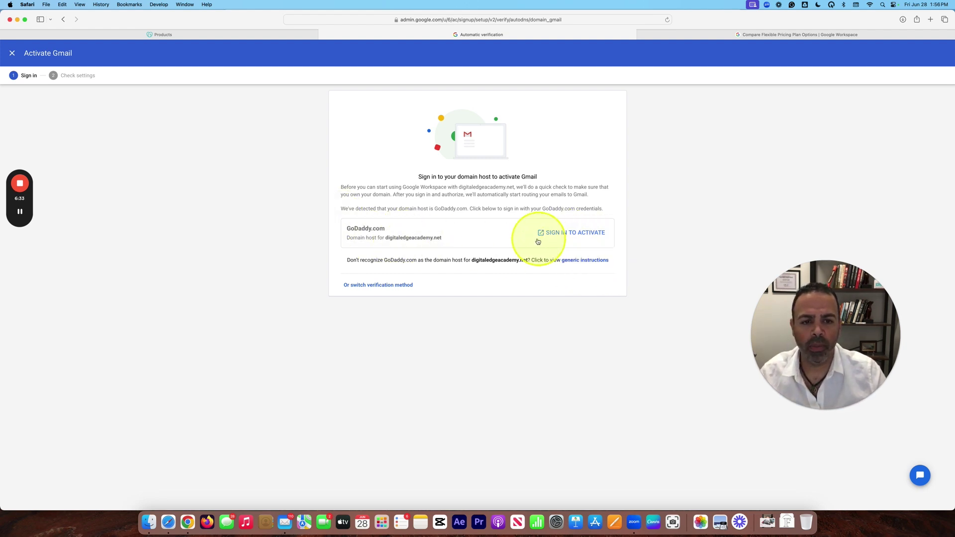
# - Sign in to GoDaddy and authorize Google to verify digitaledgeacademy.net while activation runs
pyautogui.click(565, 233)
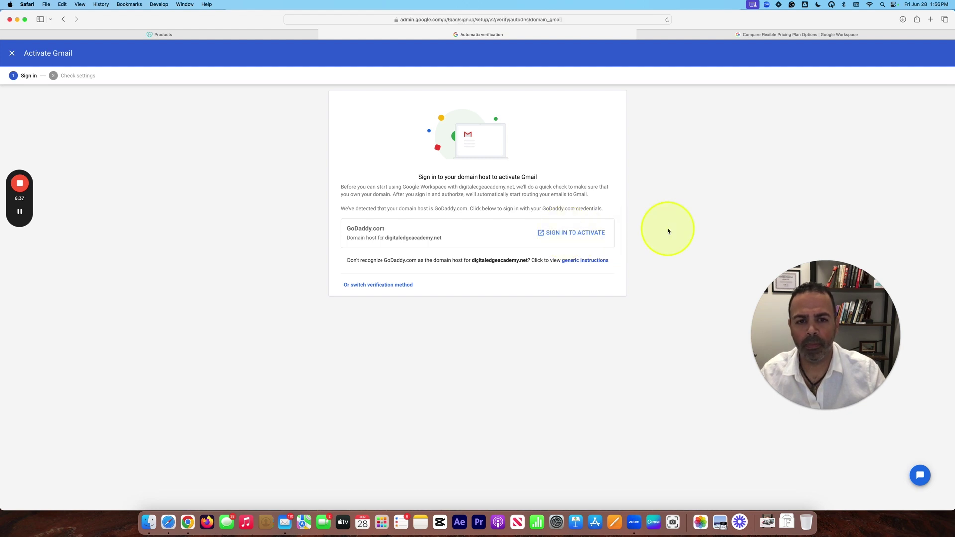
pyautogui.click(659, 21)
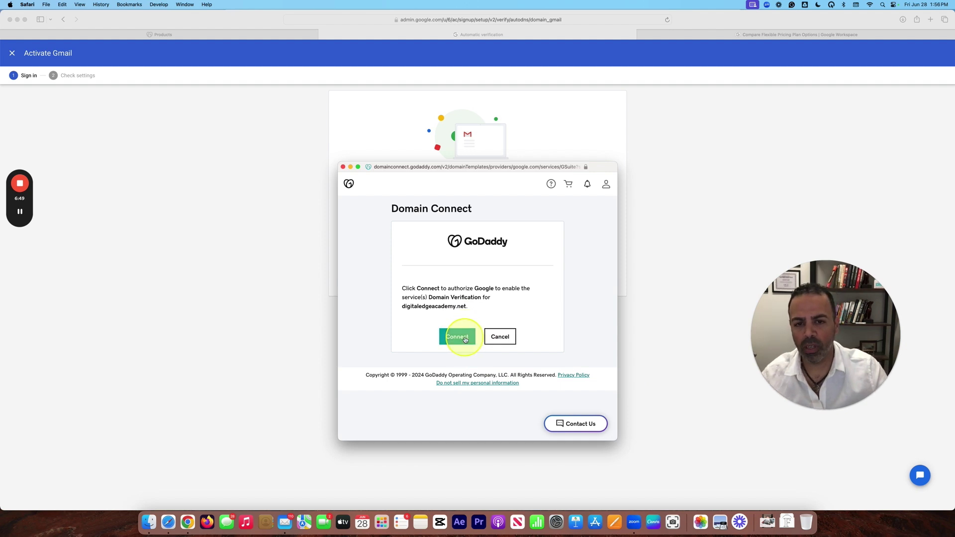
pyautogui.click(465, 340)
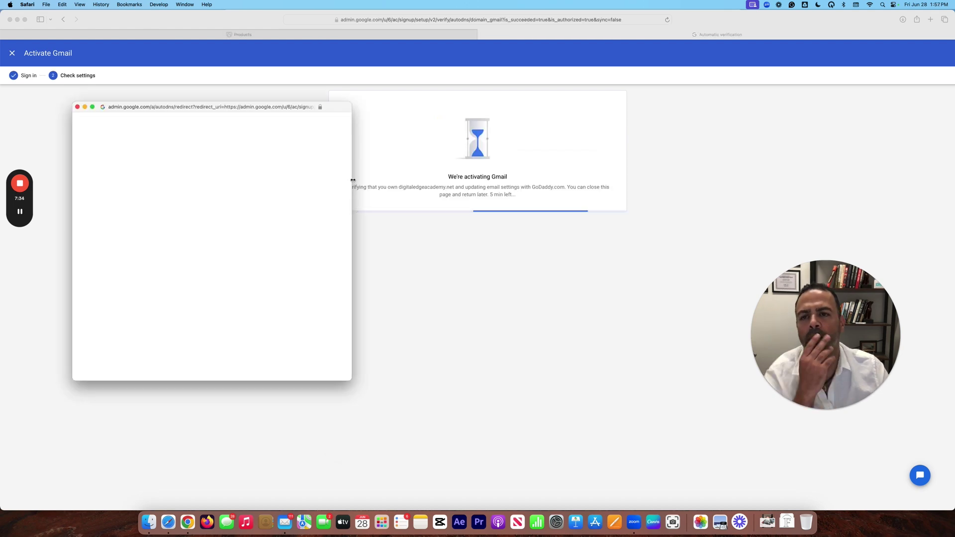
pyautogui.click(242, 35)
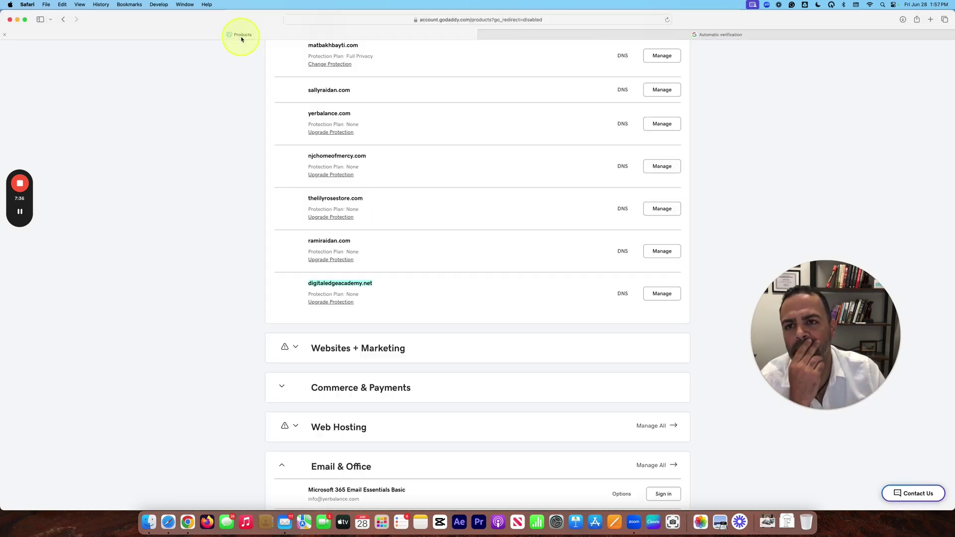
pyautogui.click(639, 35)
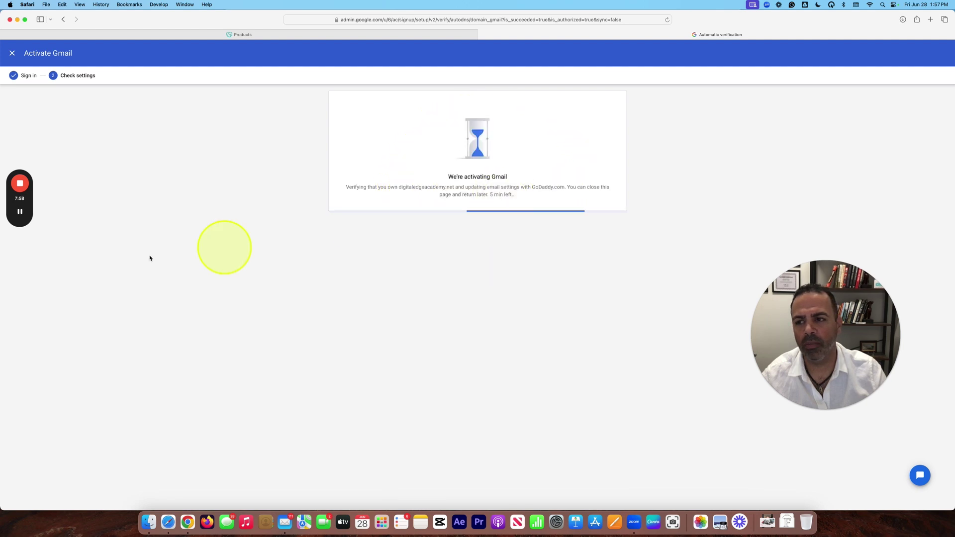
# - Skip creating new users to reach the Discover page with 14 setup recommendations
pyautogui.click(20, 212)
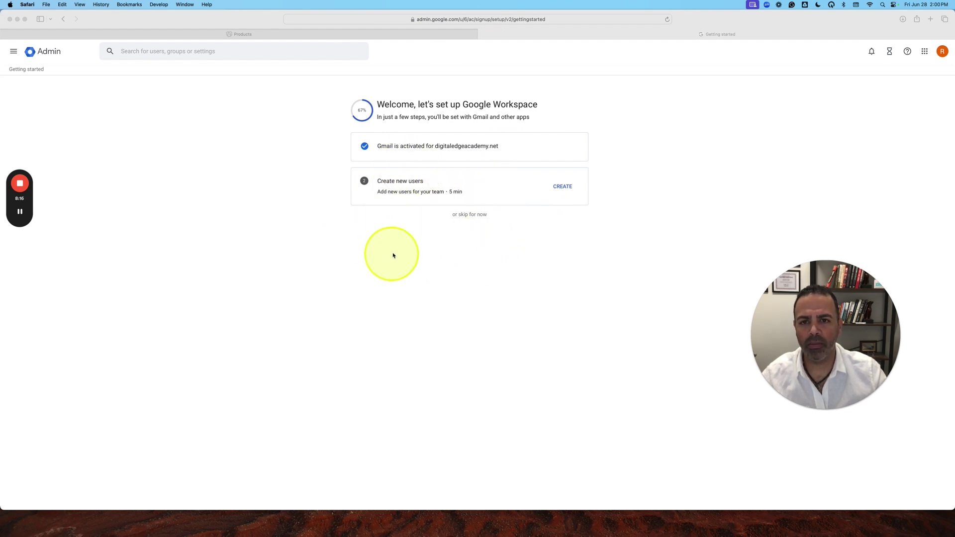
pyautogui.click(476, 217)
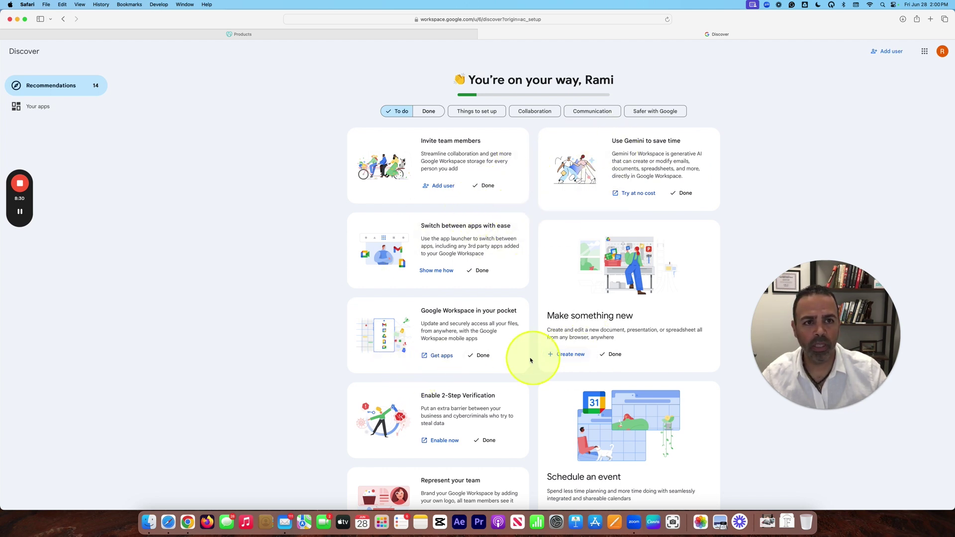
pyautogui.scroll(-2, 550, 267)
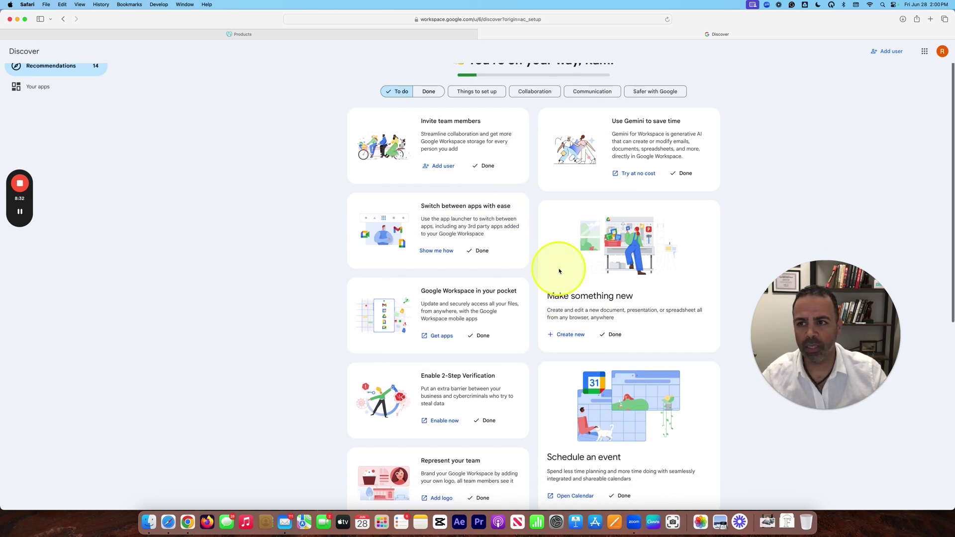
pyautogui.scroll(2, 587, 241)
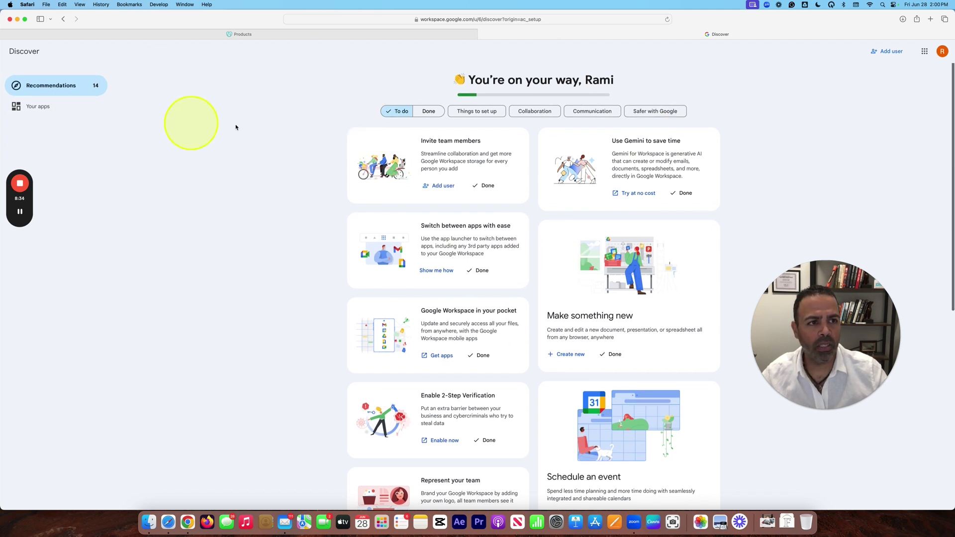
# - Open Gmail for digitaledgeacademy.net from Your apps and dismiss the welcome greeting
pyautogui.click(40, 110)
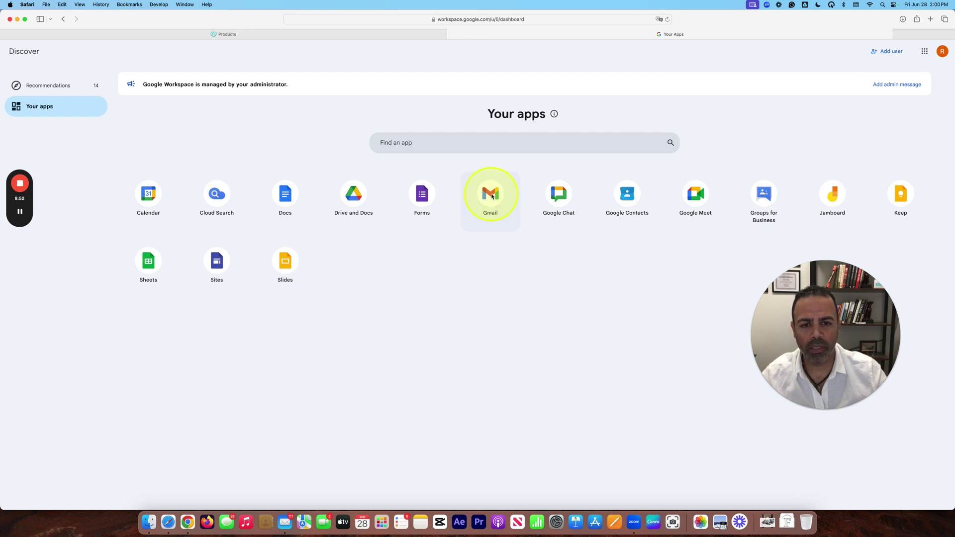
pyautogui.click(492, 197)
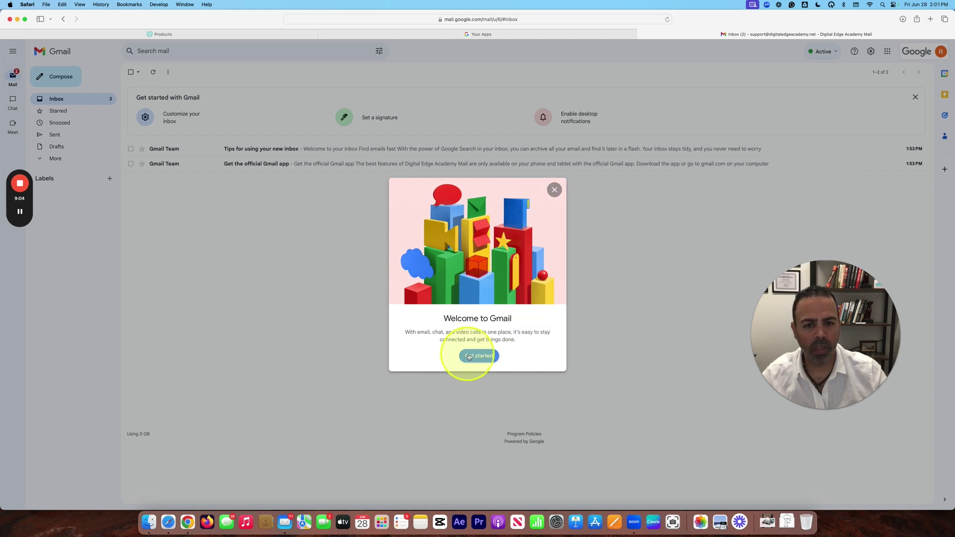
pyautogui.click(554, 191)
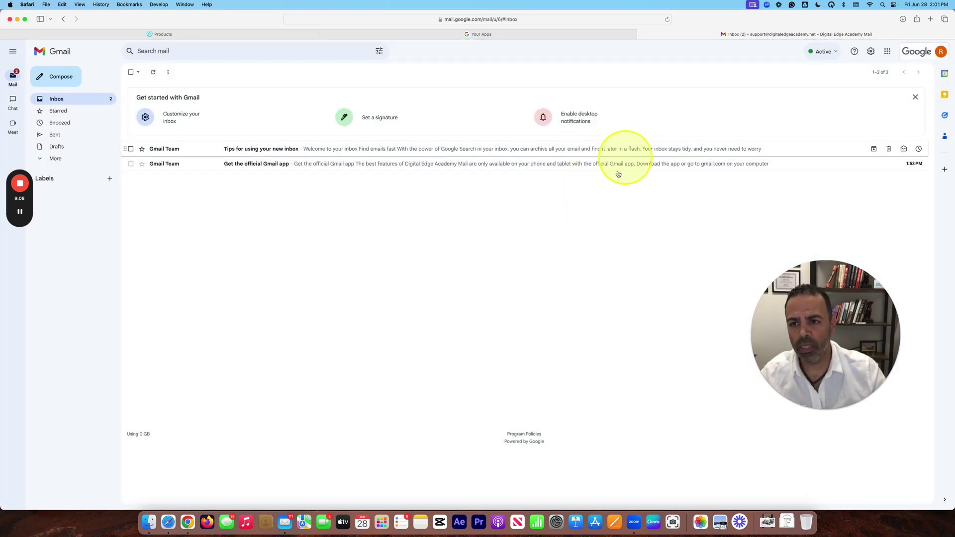
# - Read the 'Tips for using your new inbox' email and review its sender details
pyautogui.click(162, 148)
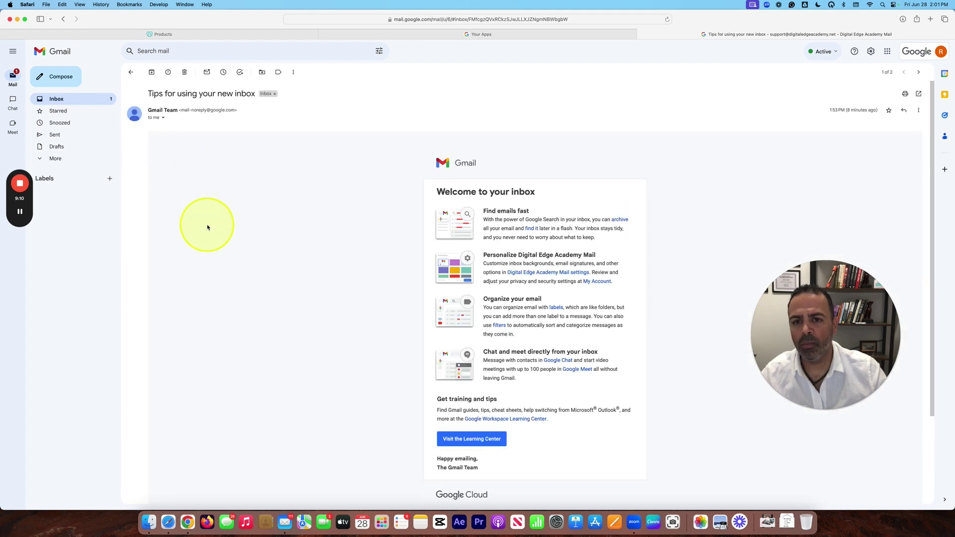
pyautogui.click(164, 120)
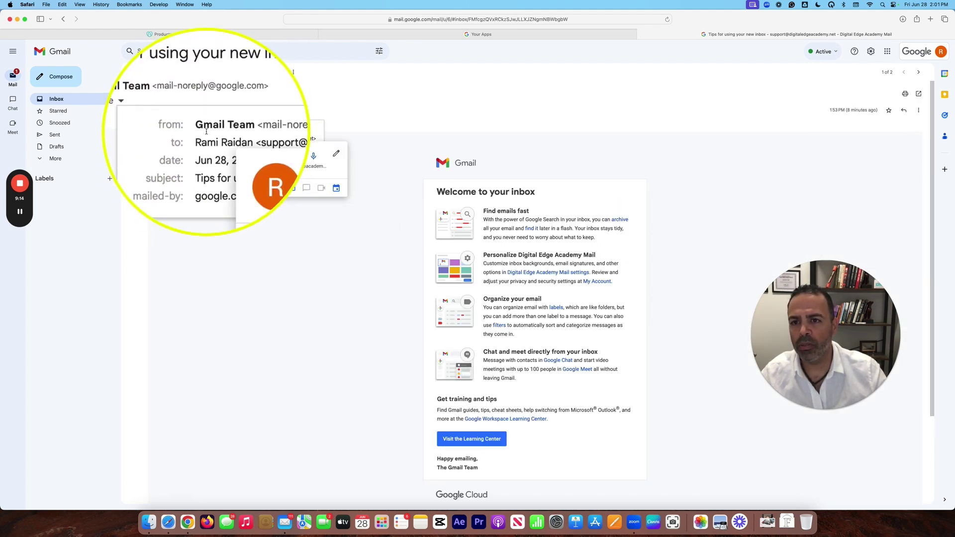
pyautogui.moveTo(224, 128)
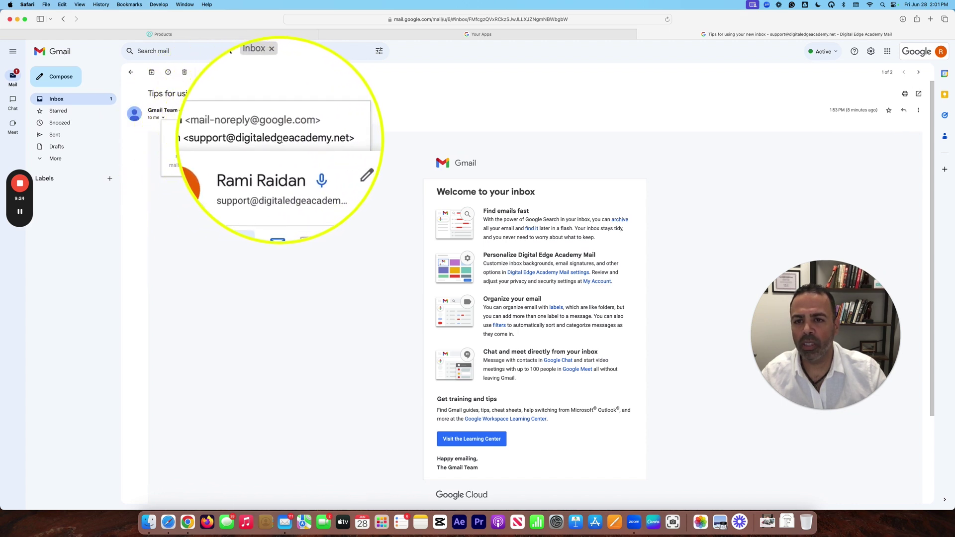
pyautogui.click(371, 147)
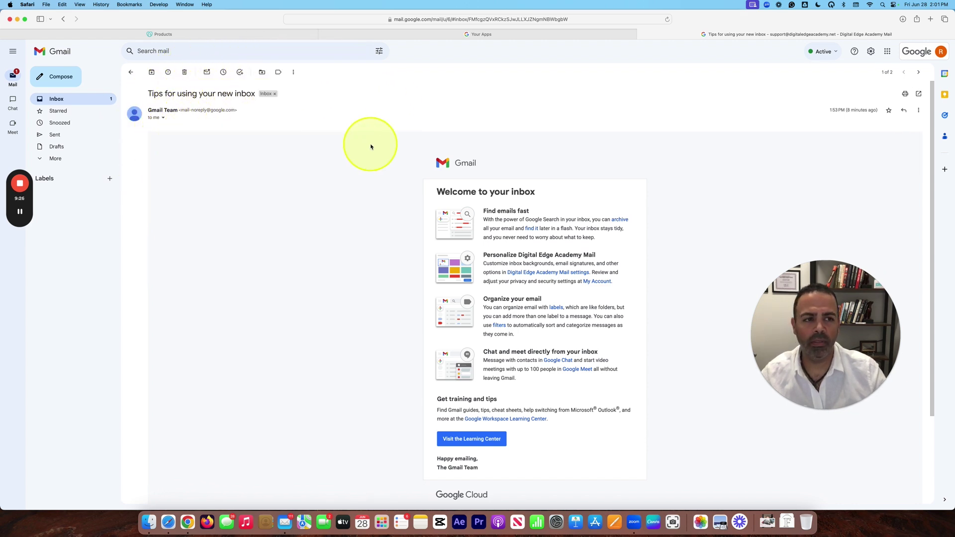
pyautogui.scroll(-3, 341, 207)
pyautogui.scroll(3, 346, 214)
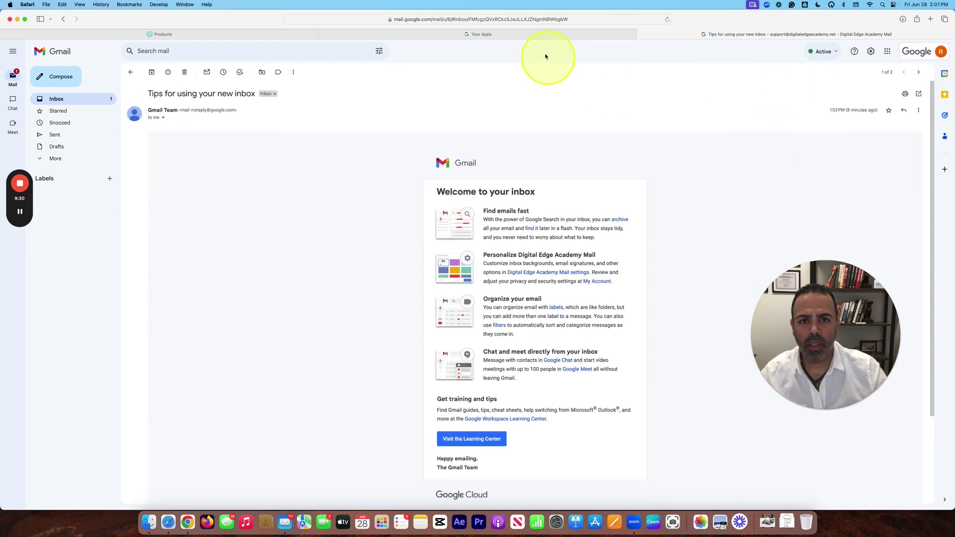
# - Open the Admin console from the Google Account menu and sign in as the domain administrator
pyautogui.click(505, 33)
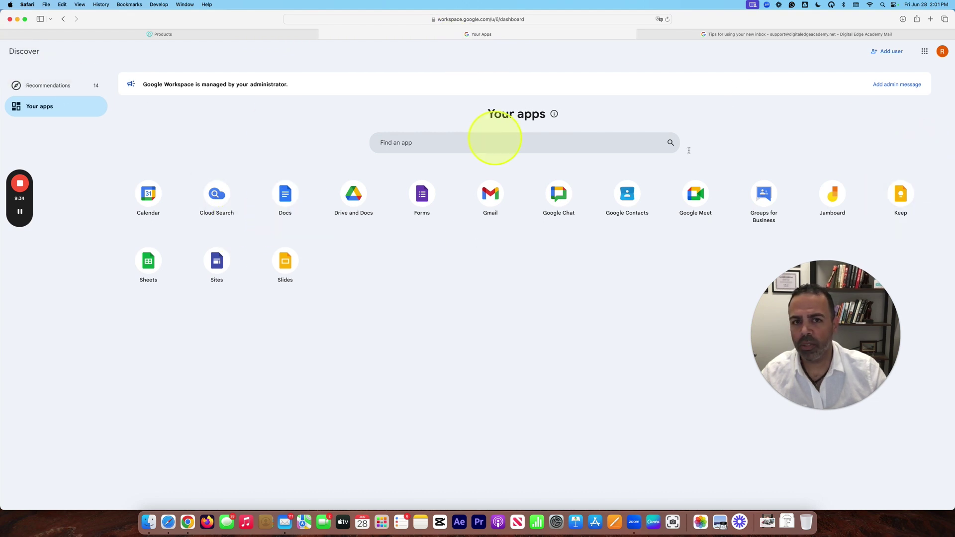
pyautogui.click(927, 52)
pyautogui.click(940, 50)
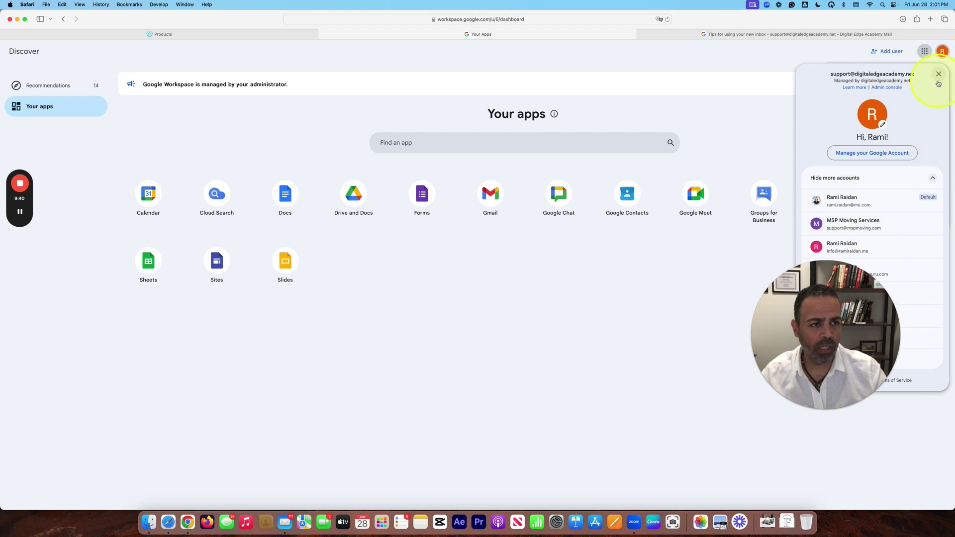
pyautogui.click(872, 153)
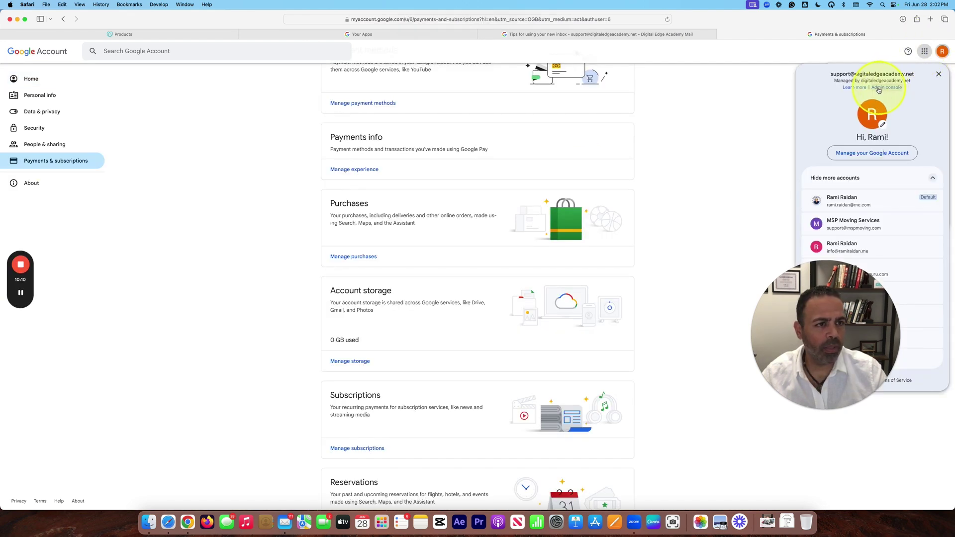
pyautogui.click(887, 88)
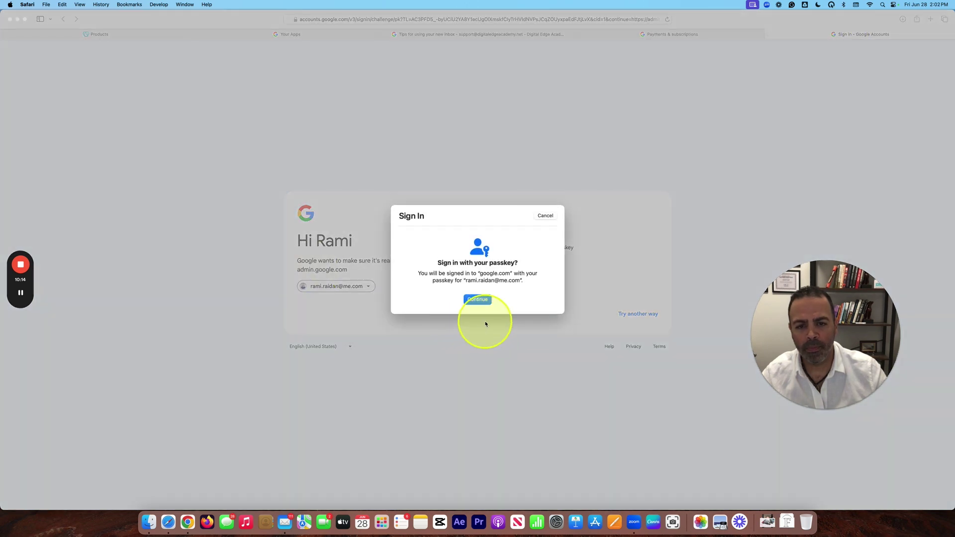
pyautogui.click(484, 302)
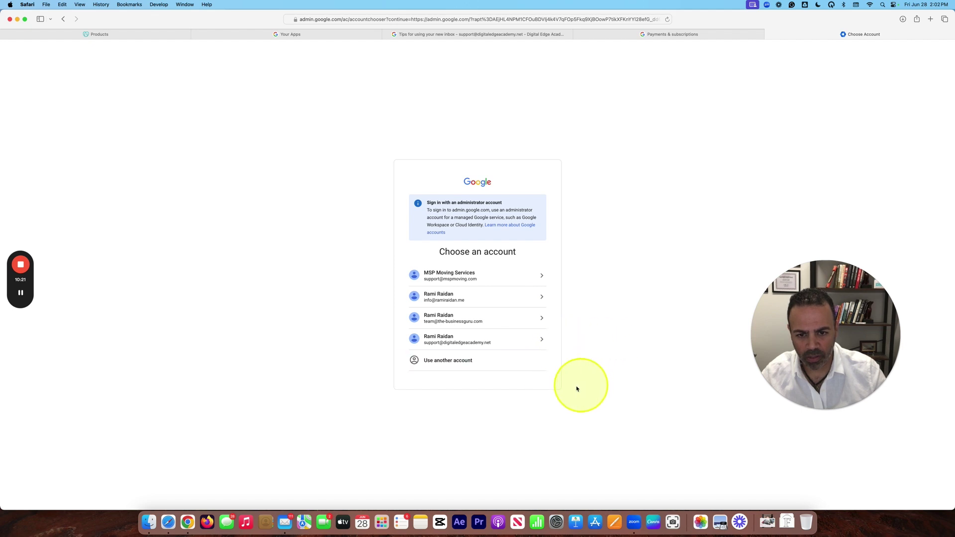
pyautogui.click(480, 341)
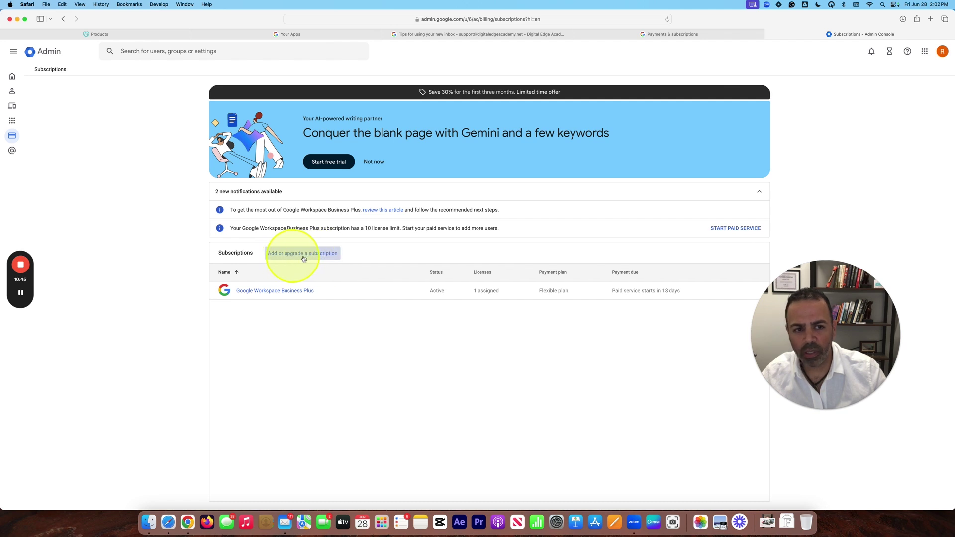
# - Open the Business Plus subscription and choose to downgrade to Business Starter
pyautogui.click(283, 296)
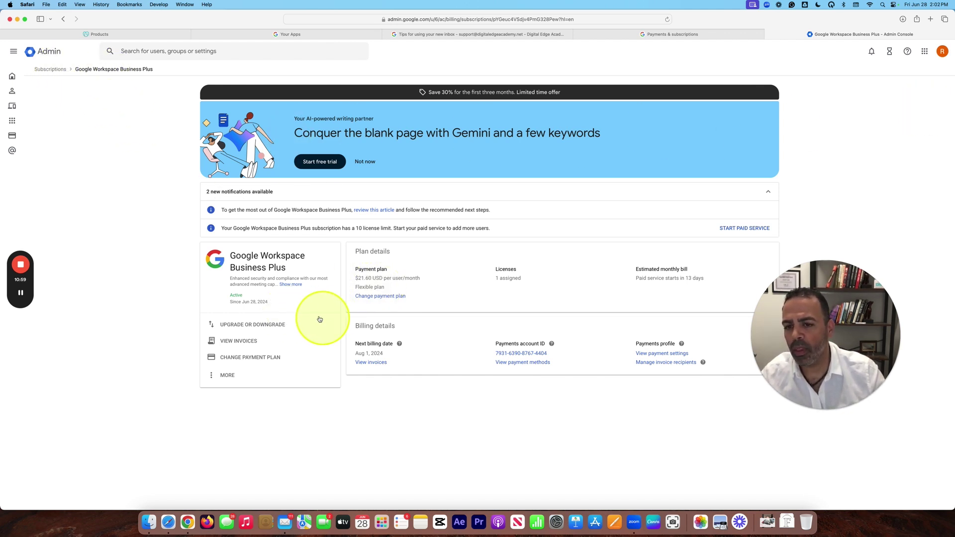
pyautogui.click(240, 326)
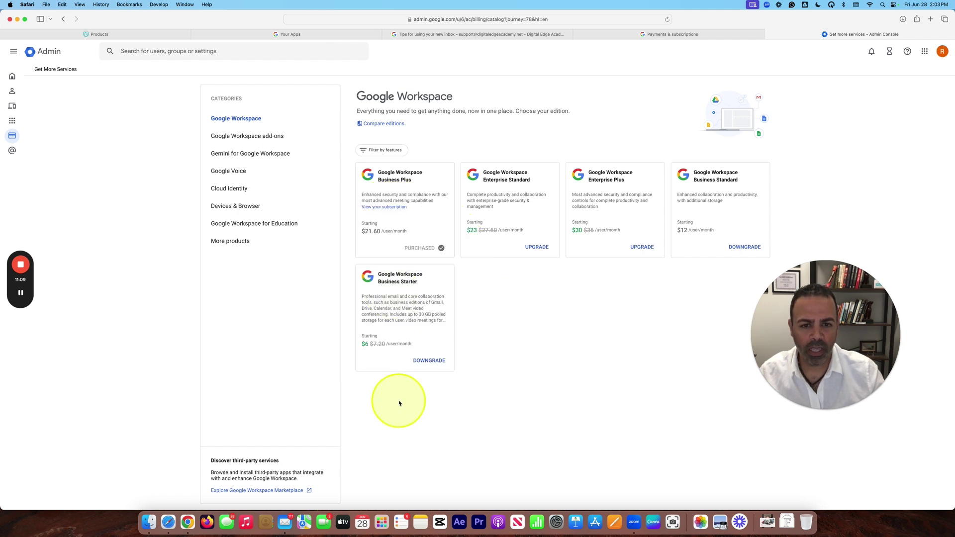
pyautogui.click(430, 361)
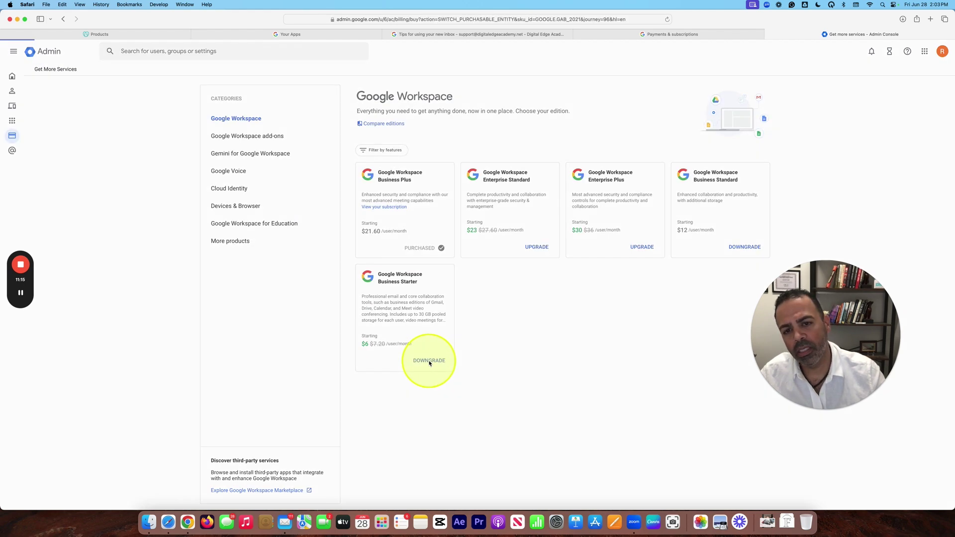
pyautogui.scroll(-10, 453, 361)
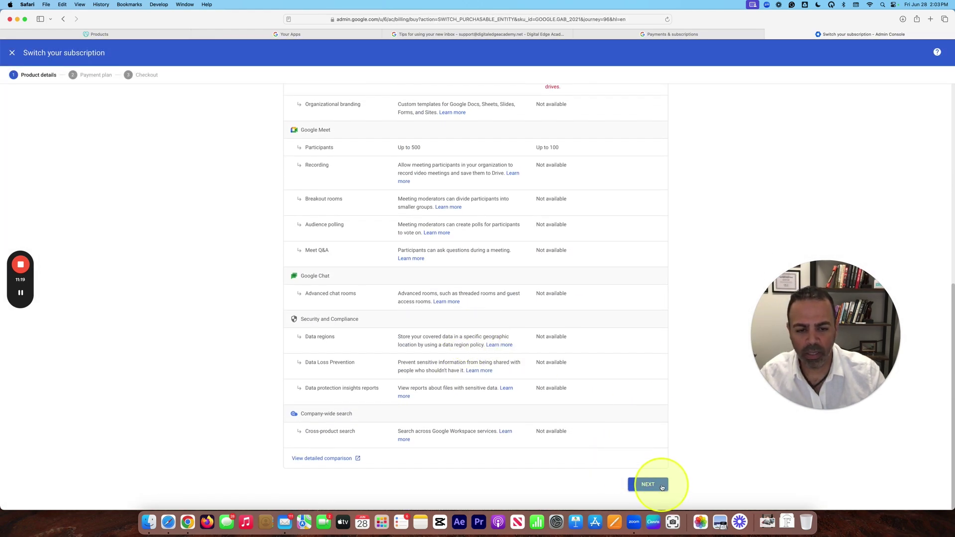
# - Place the Business Starter order on the Flexible plan, close the confirmation, and return Home
pyautogui.click(655, 473)
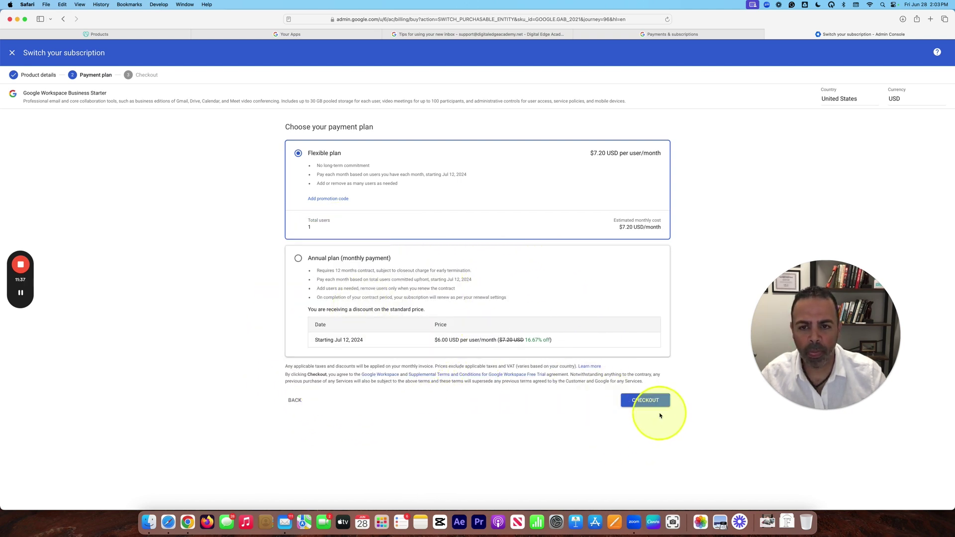
pyautogui.click(649, 403)
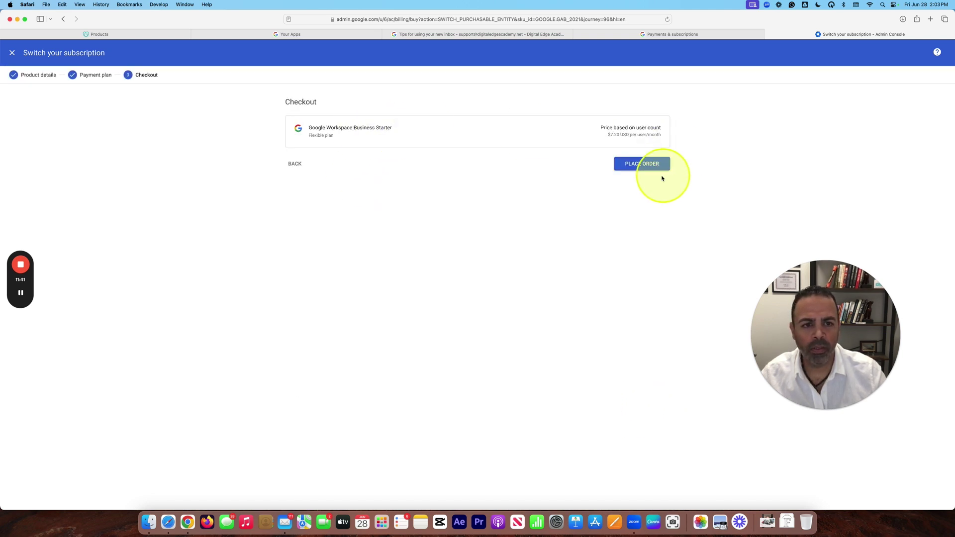
pyautogui.click(652, 169)
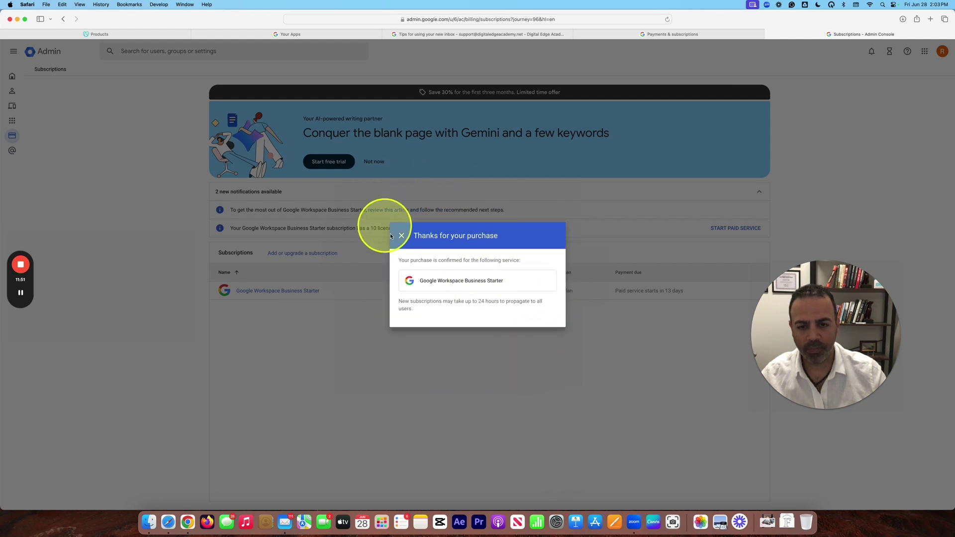
pyautogui.click(401, 237)
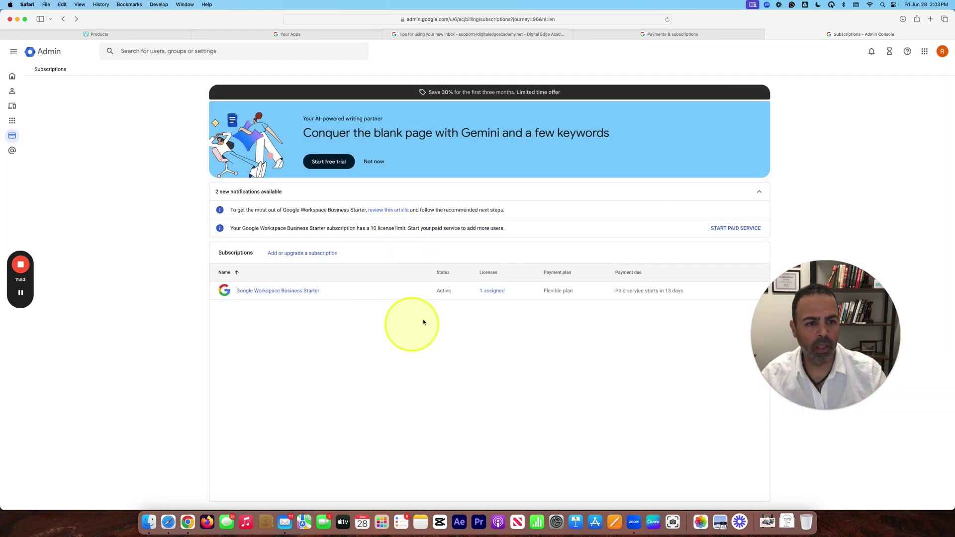
pyautogui.click(12, 79)
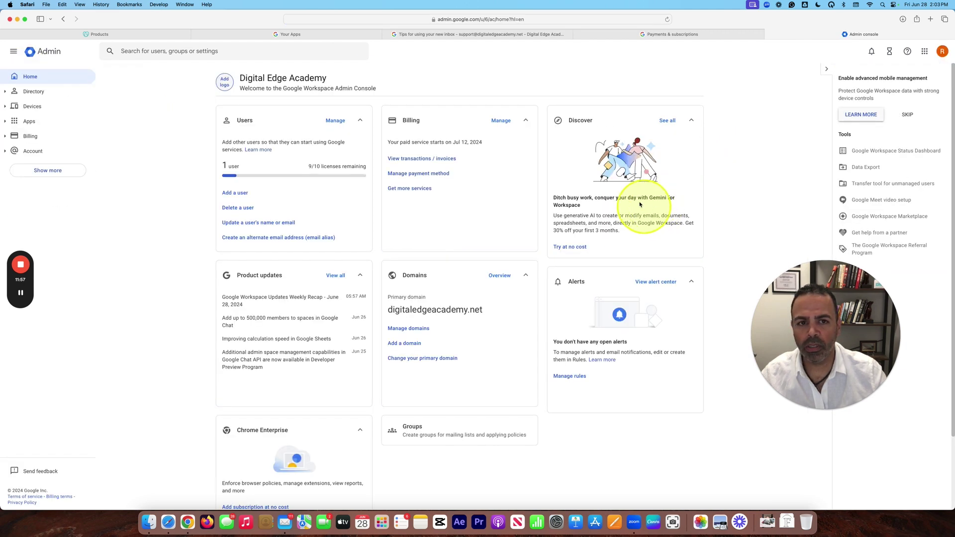